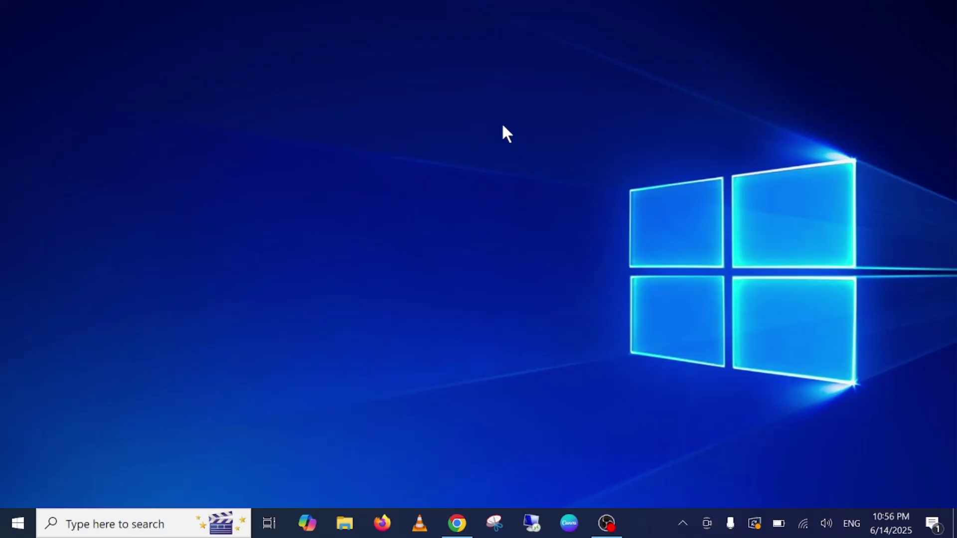
- Open Display settings from the desktop menu and scroll down to Scale and layout
right_click(598, 83)
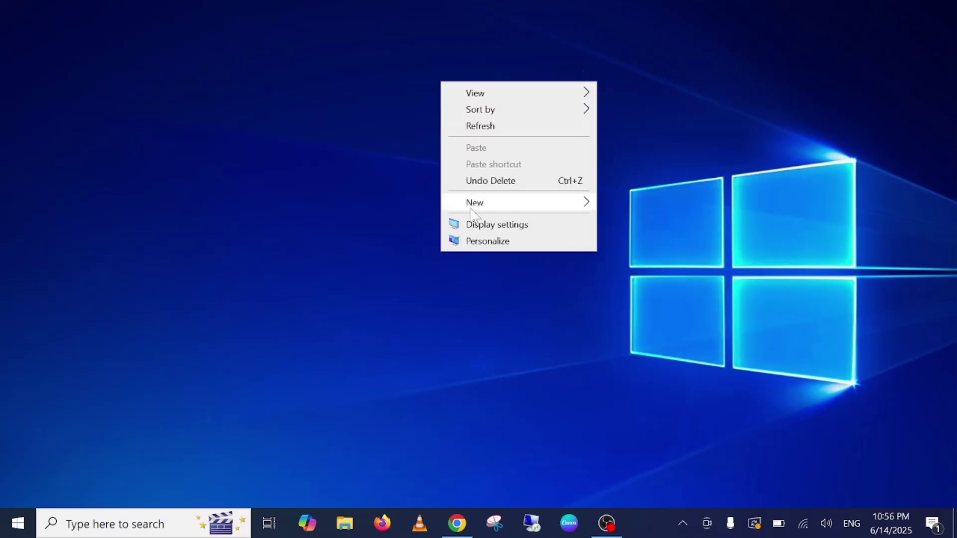
left_click(518, 230)
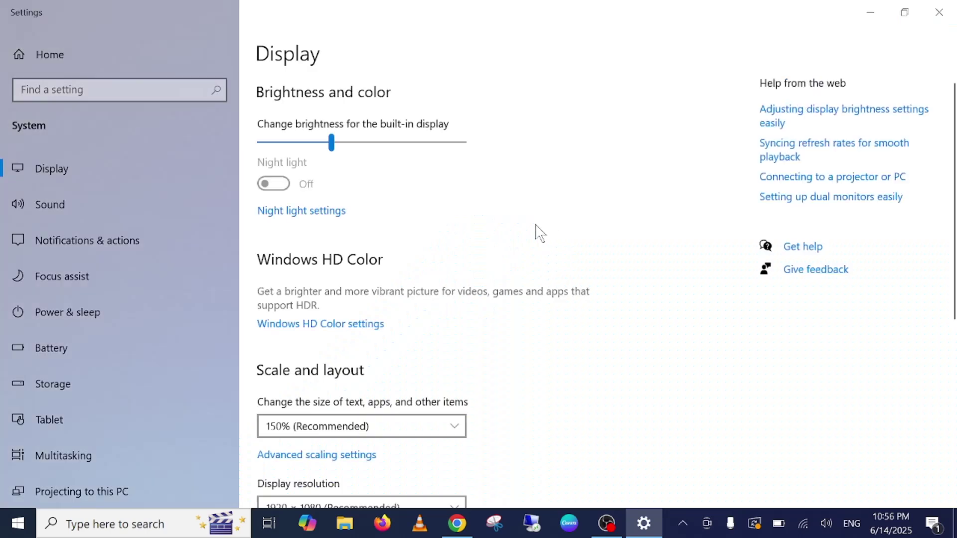
scroll(541, 233, "down", 3)
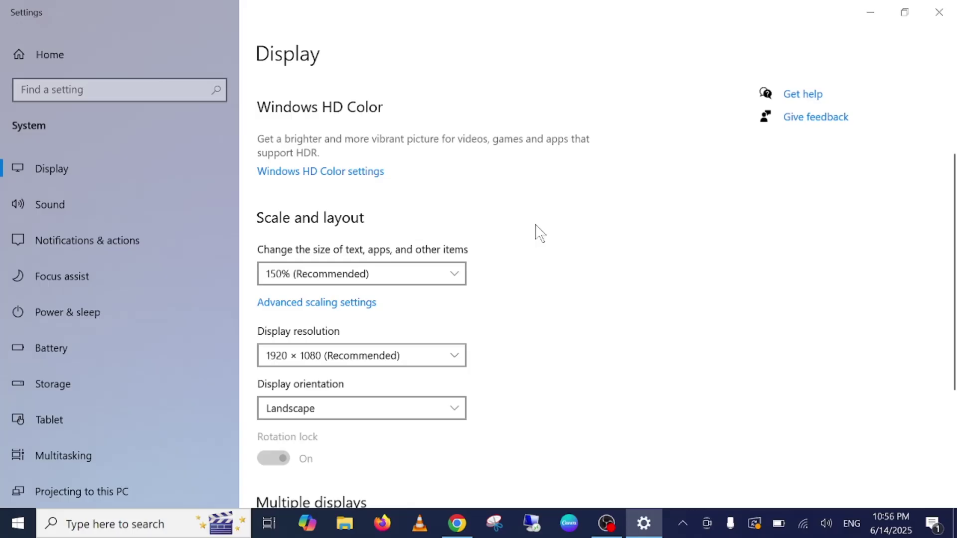
scroll(541, 232, "down", 2)
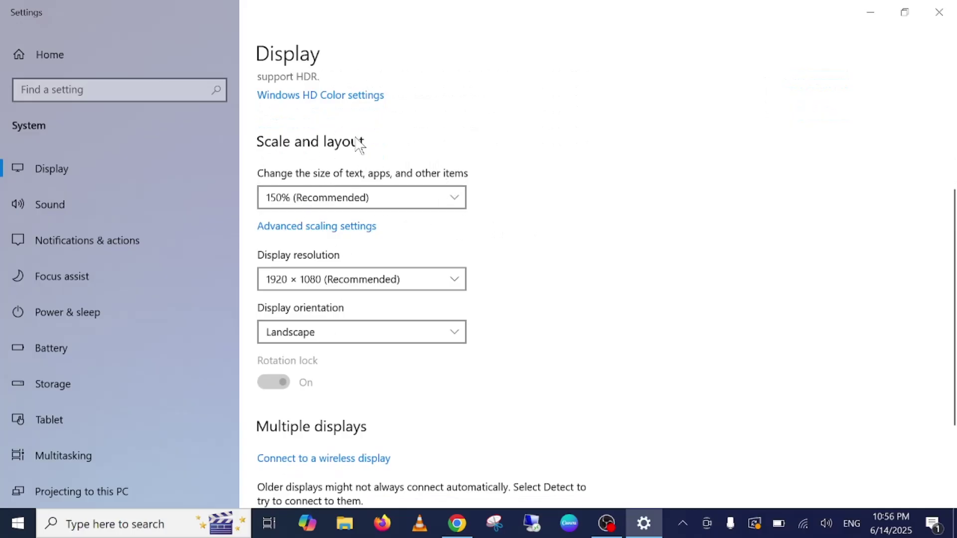
- Confirm 150% scale and 1920 × 1080 resolution in their dropdowns, then exit Settings
left_click(398, 197)
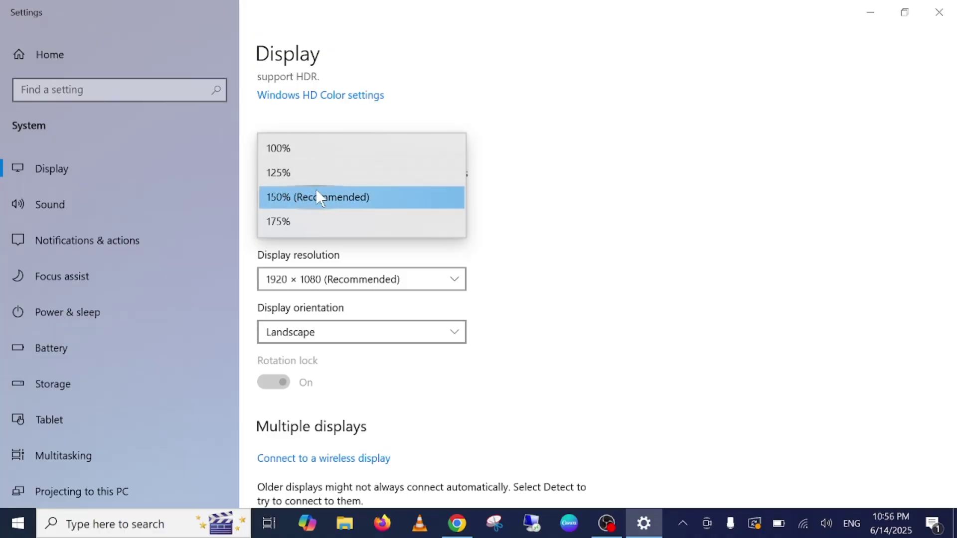
left_click(601, 184)
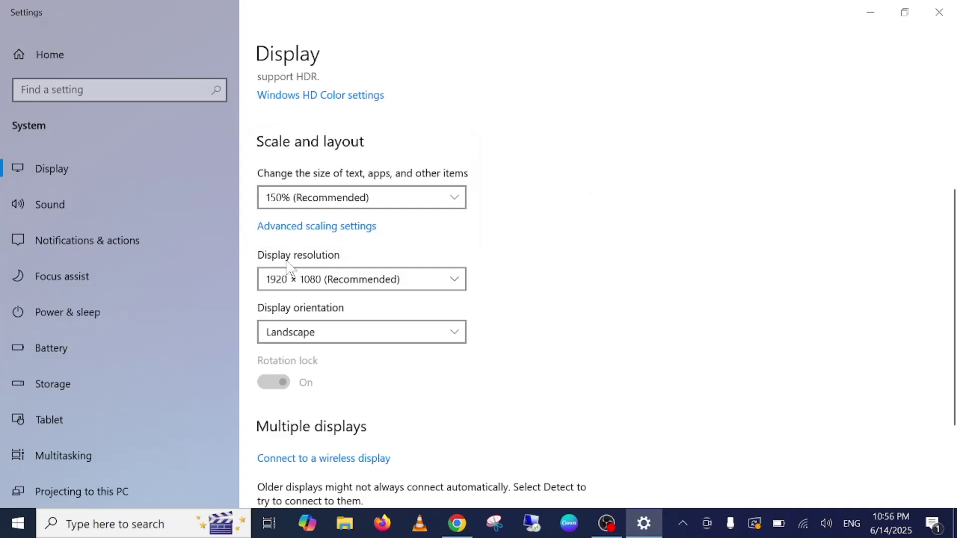
left_click(372, 273)
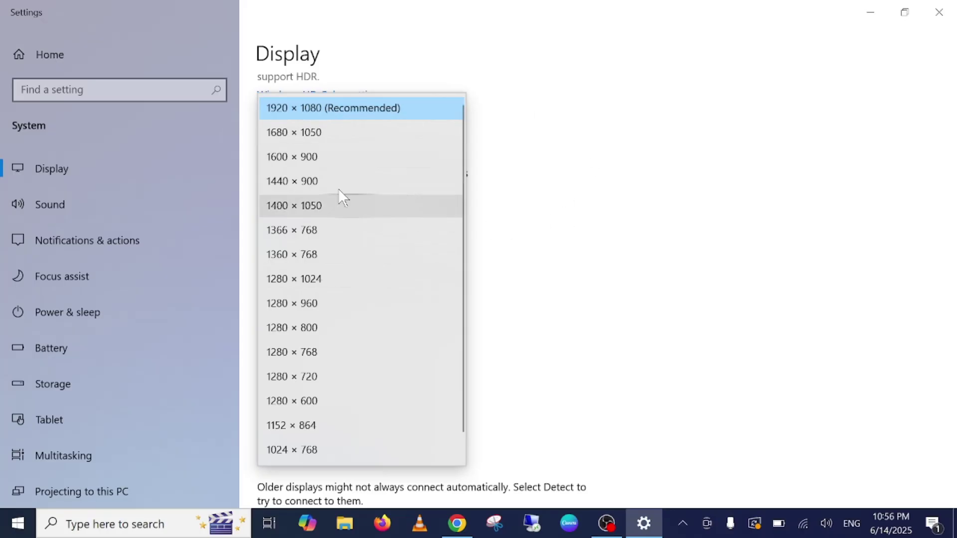
left_click(572, 161)
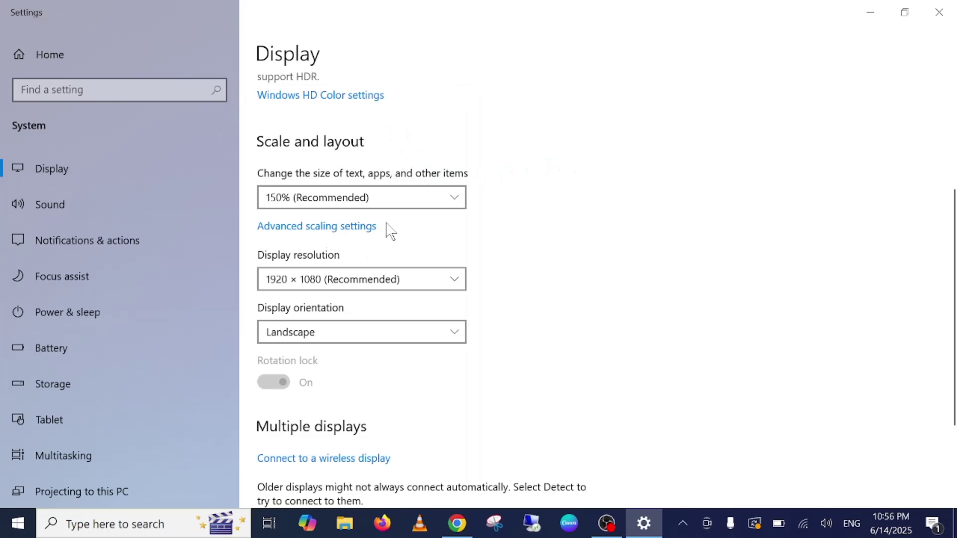
key("alt+F4")
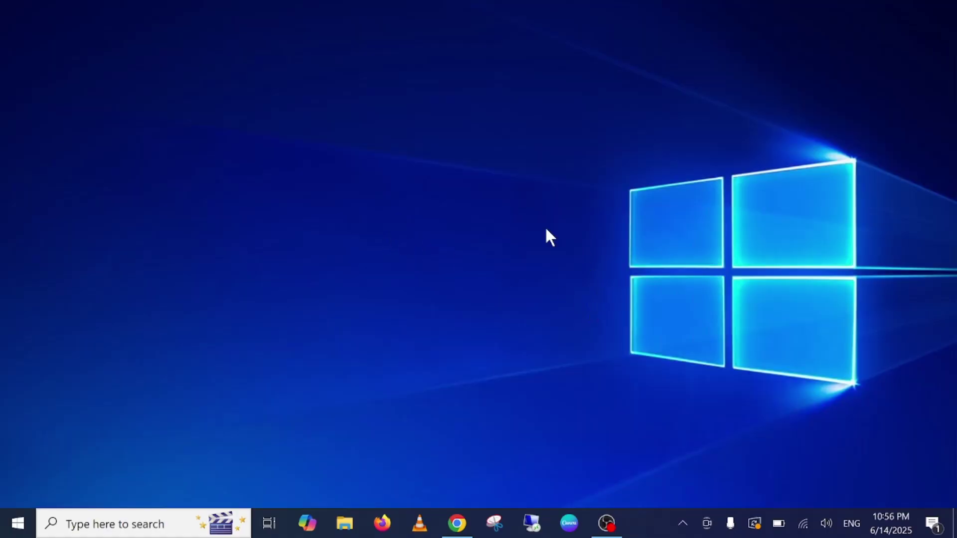
right_click(466, 151)
left_click(379, 293)
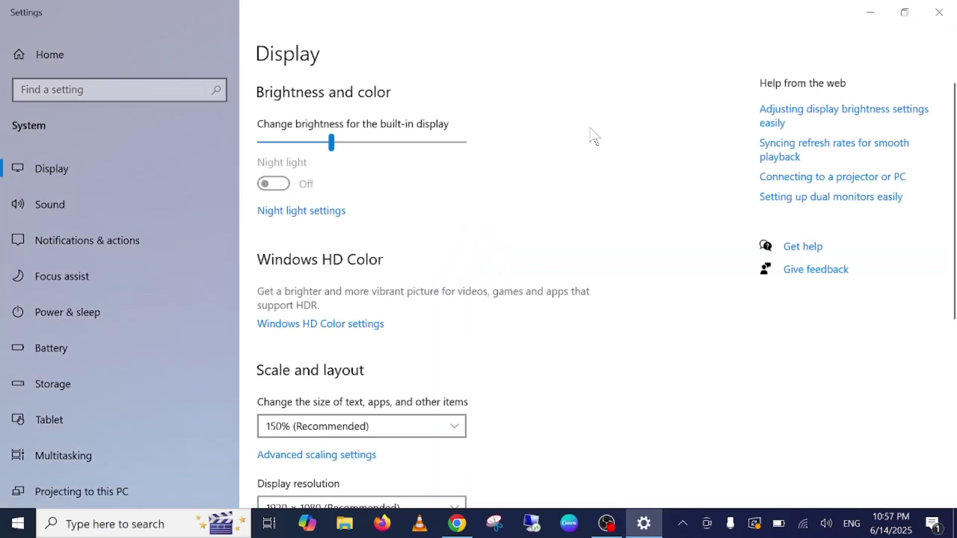
scroll(583, 140, "down", 4)
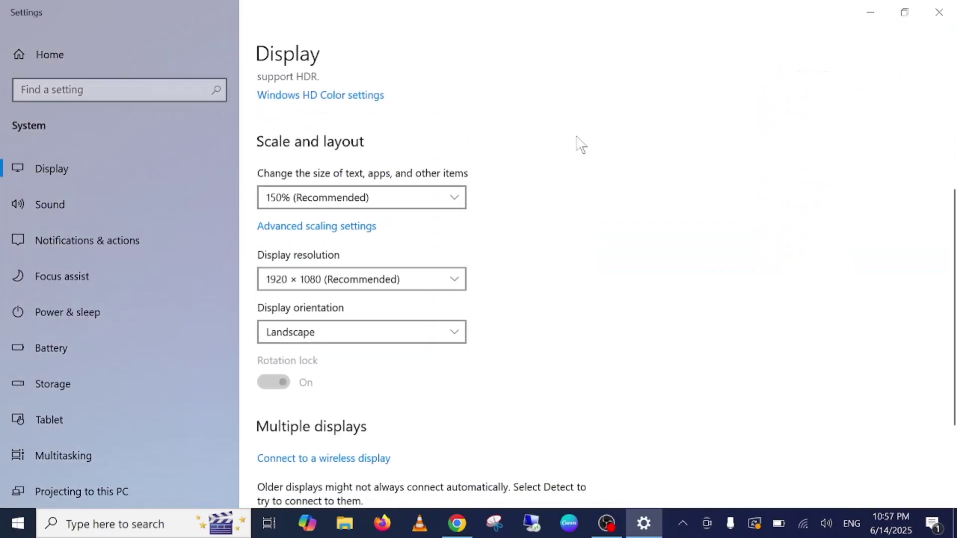
left_click(359, 279)
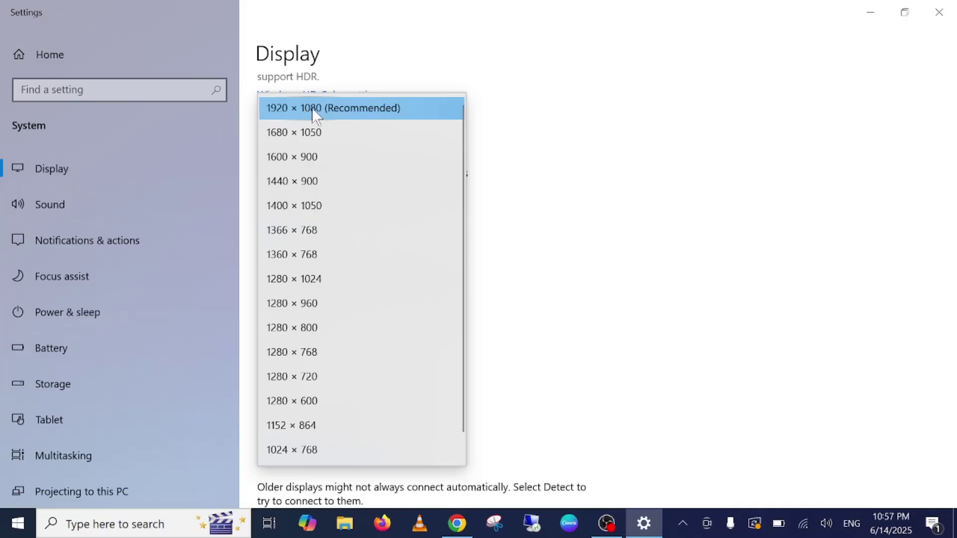
left_click(476, 218)
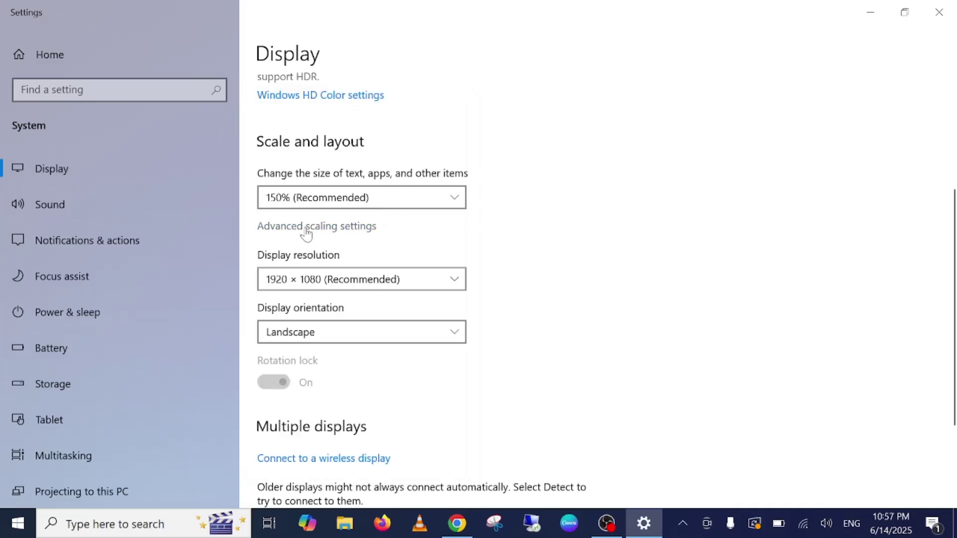
left_click(327, 229)
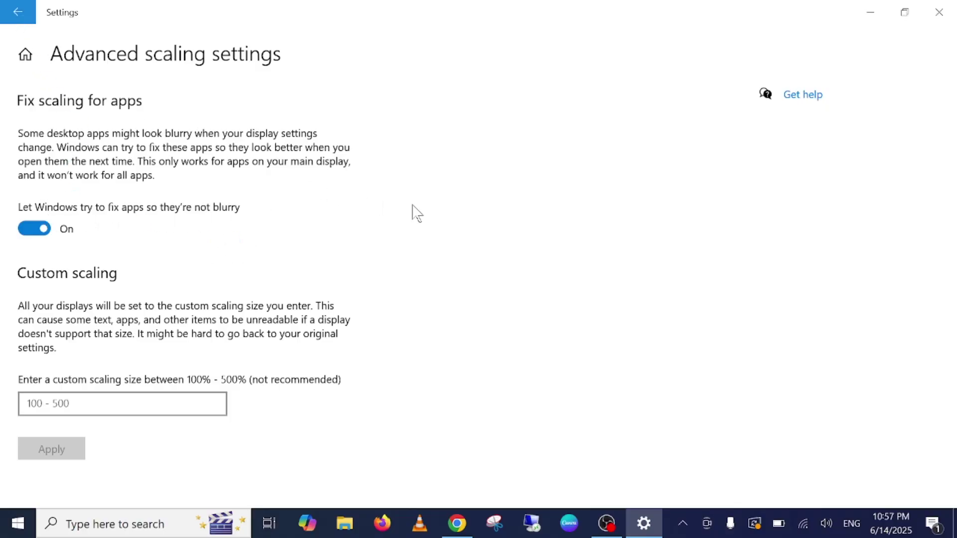
key("alt+F4")
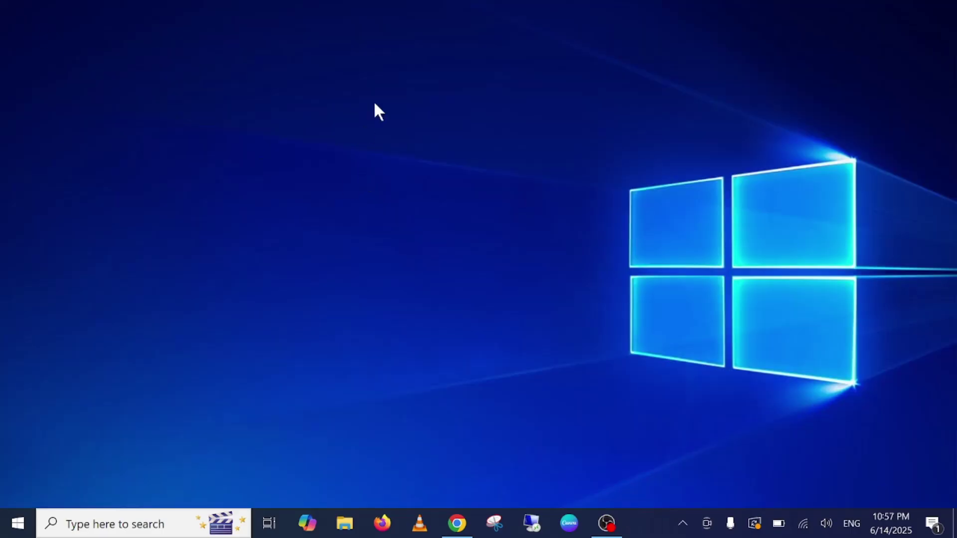
right_click(375, 103)
left_click(275, 247)
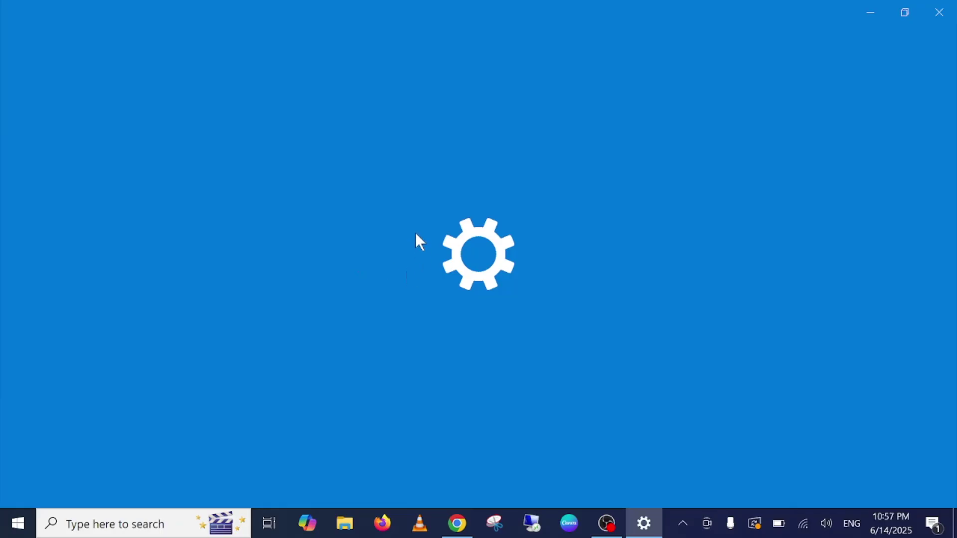
scroll(415, 234, "down", 5)
scroll(416, 235, "down", 2)
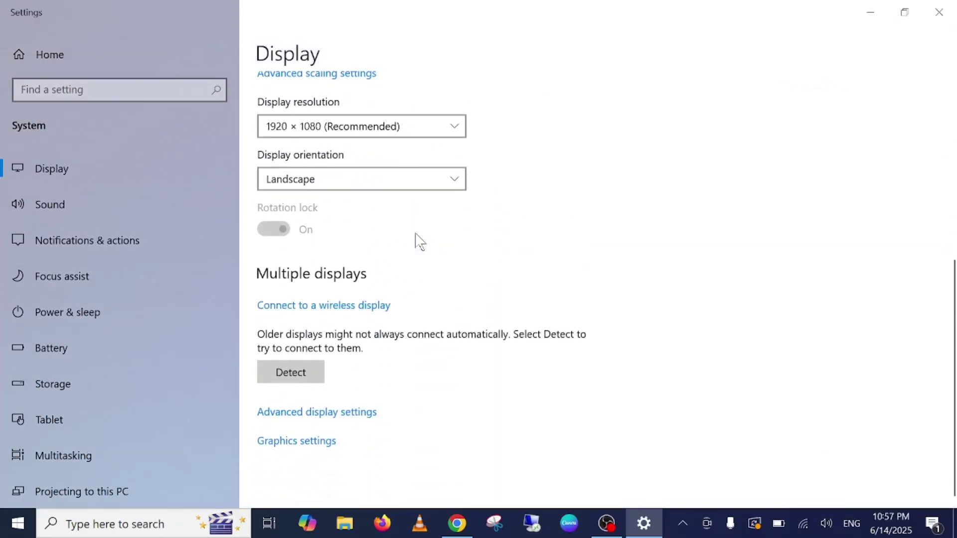
left_click(342, 414)
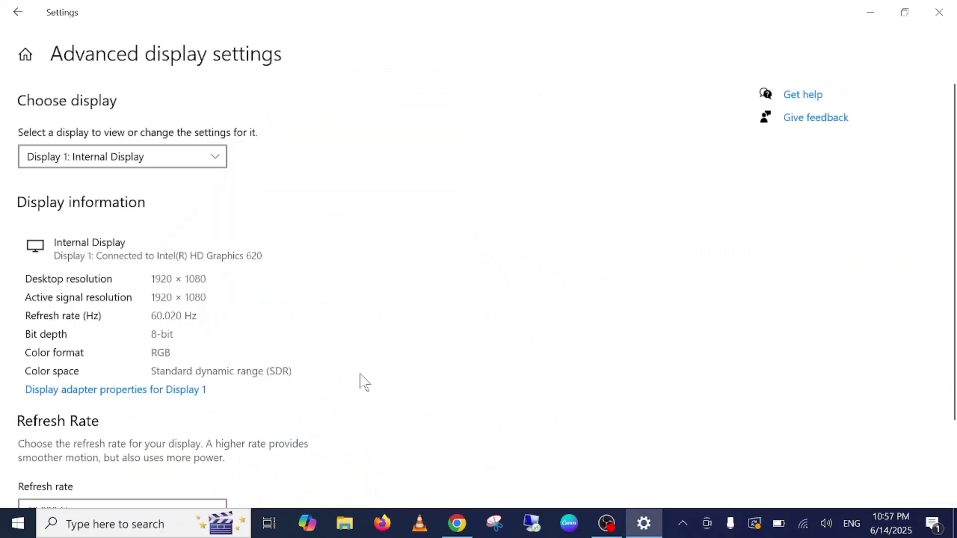
scroll(388, 293, "down", 2)
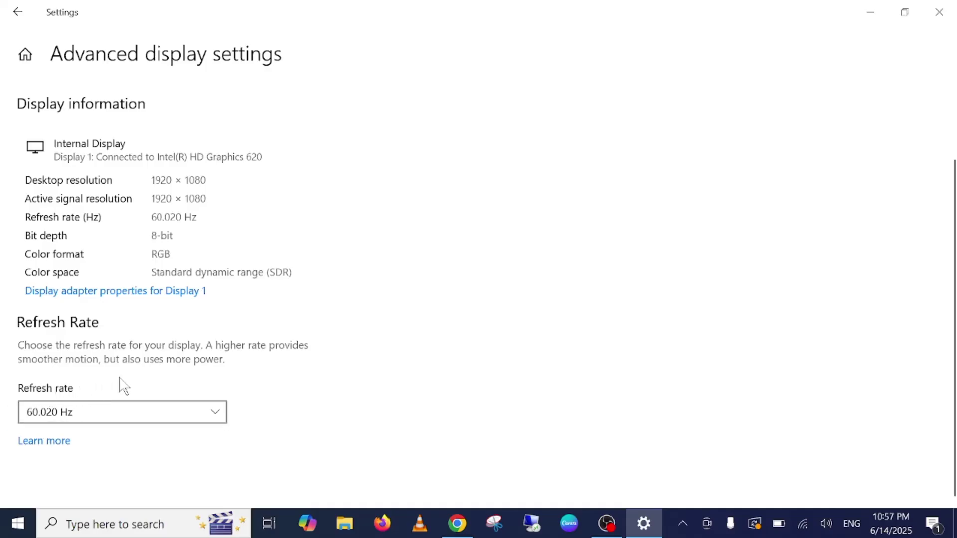
left_click(218, 416)
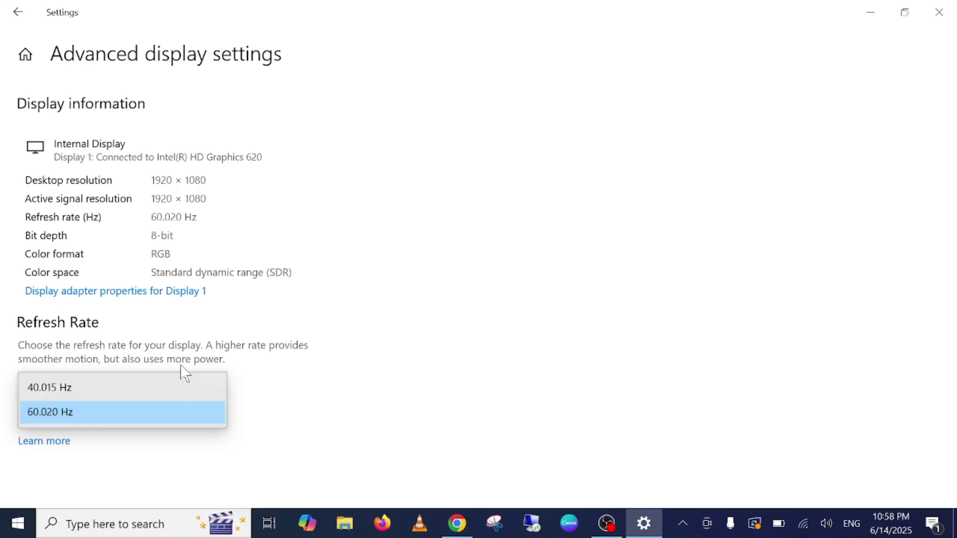
left_click(183, 334)
scroll(187, 334, "up", 2)
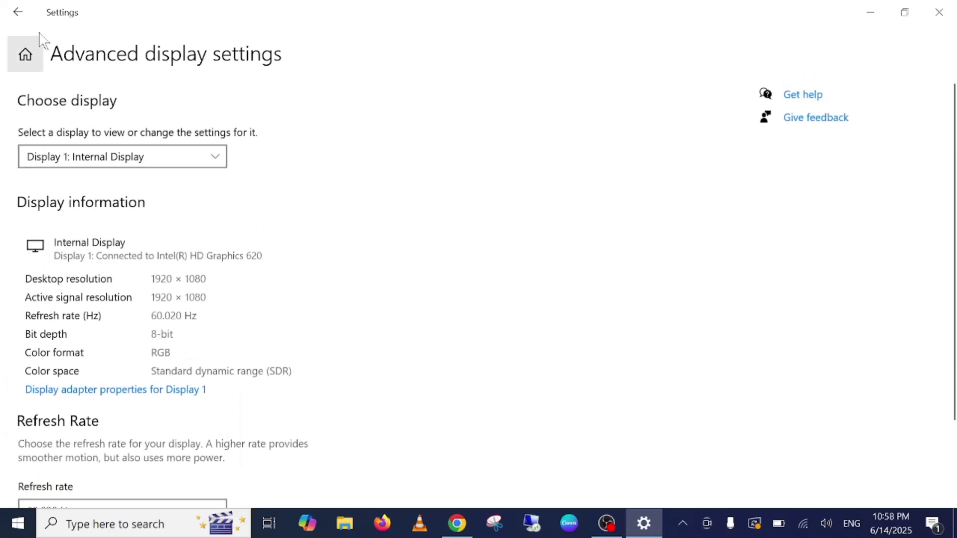
left_click(30, 18)
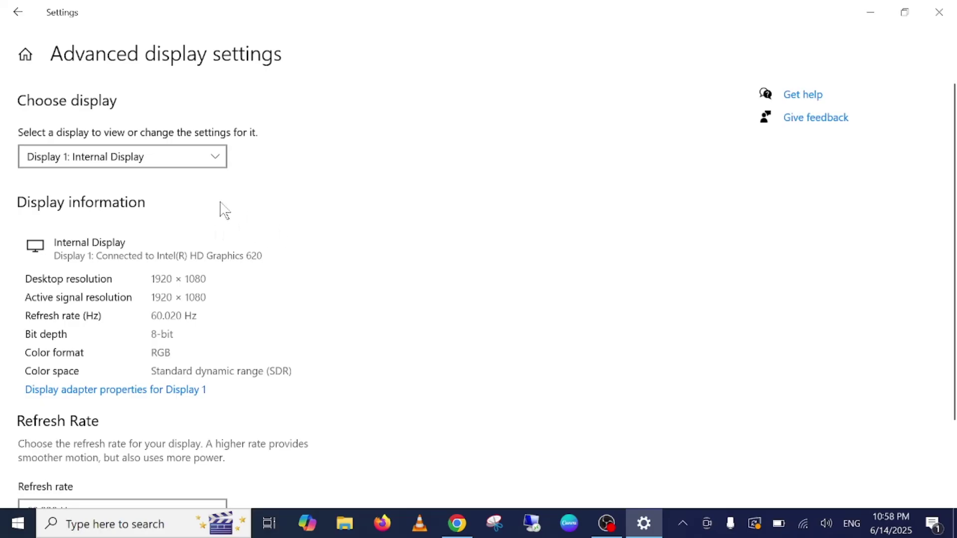
- Close Settings and launch Device Manager through a 'devi' Windows search
key("alt+F4")
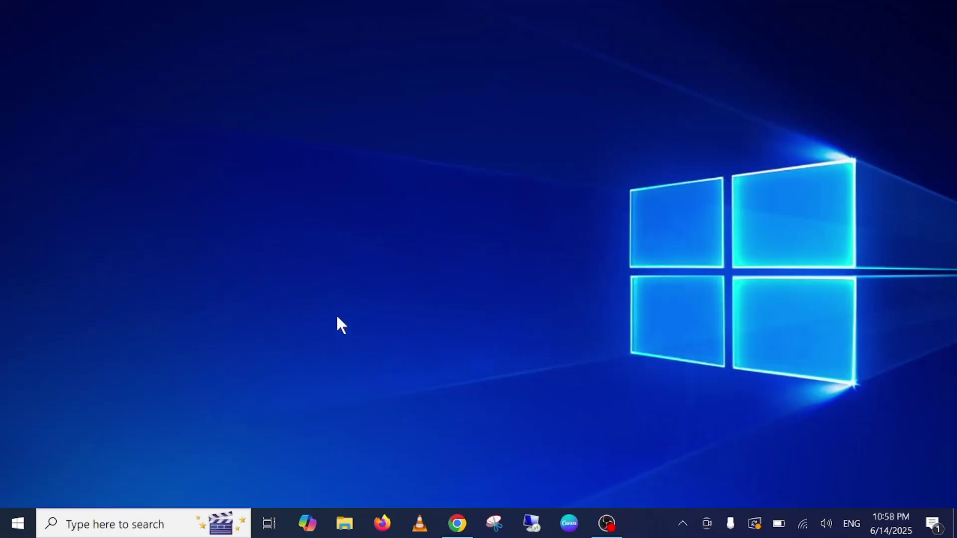
left_click(115, 524)
type("devi")
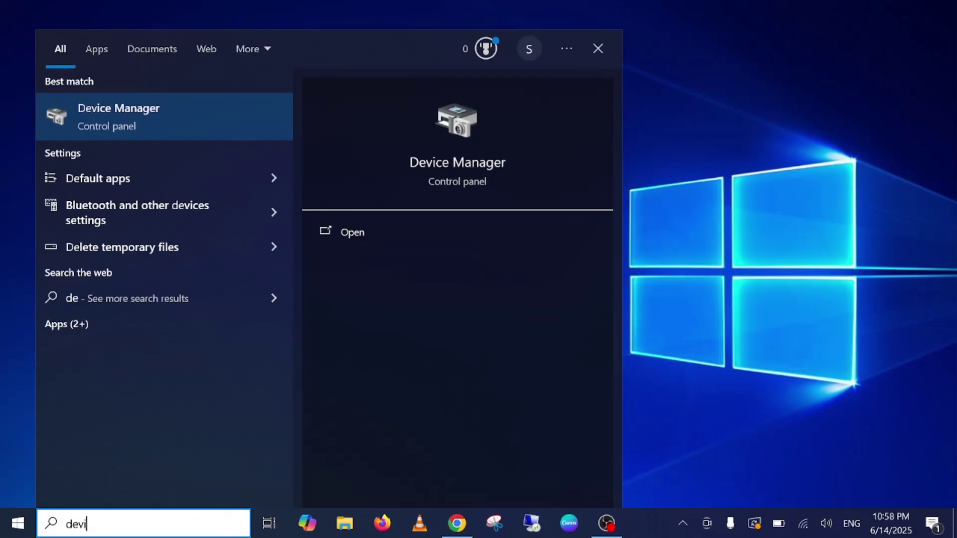
left_click(160, 116)
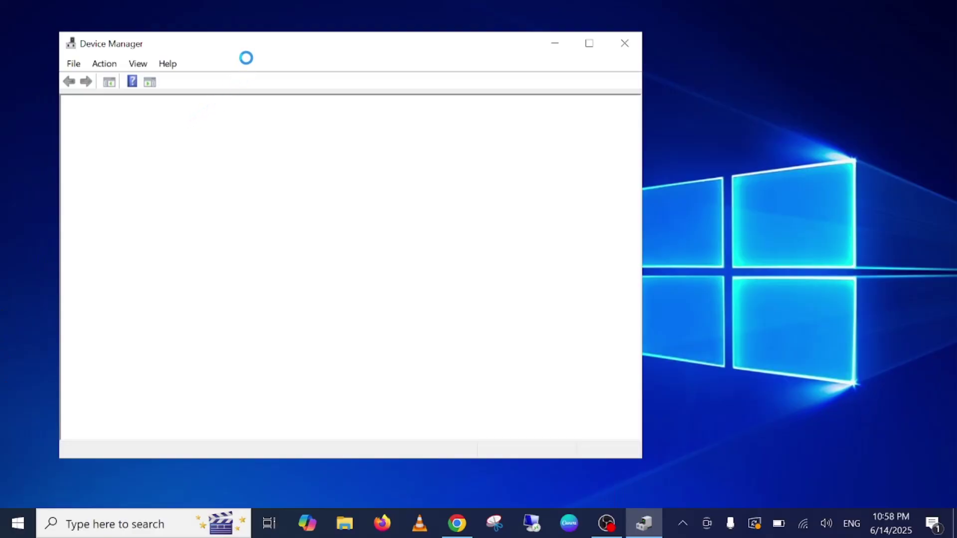
- Move Device Manager to the centre, expand Display adapters and select Intel(R) HD Graphics 620
left_click_drag(255, 57, 396, 61)
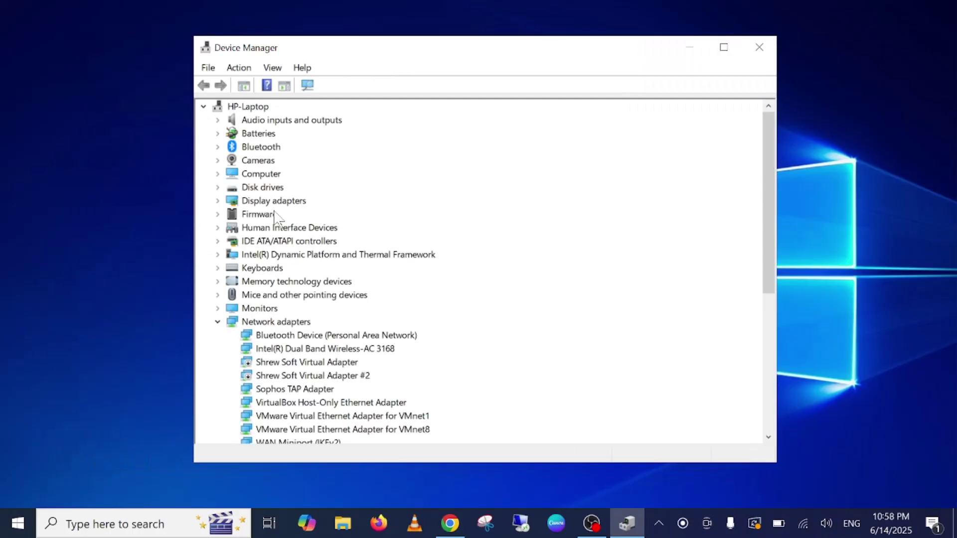
left_click(218, 204)
left_click(313, 217)
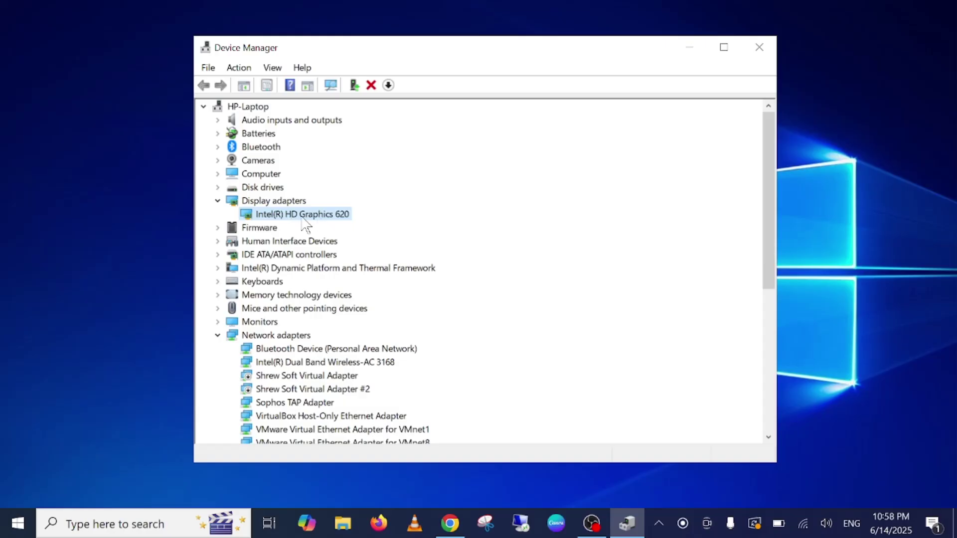
- Start Update driver for Intel(R) HD Graphics 620, then cancel the wizard
right_click(277, 216)
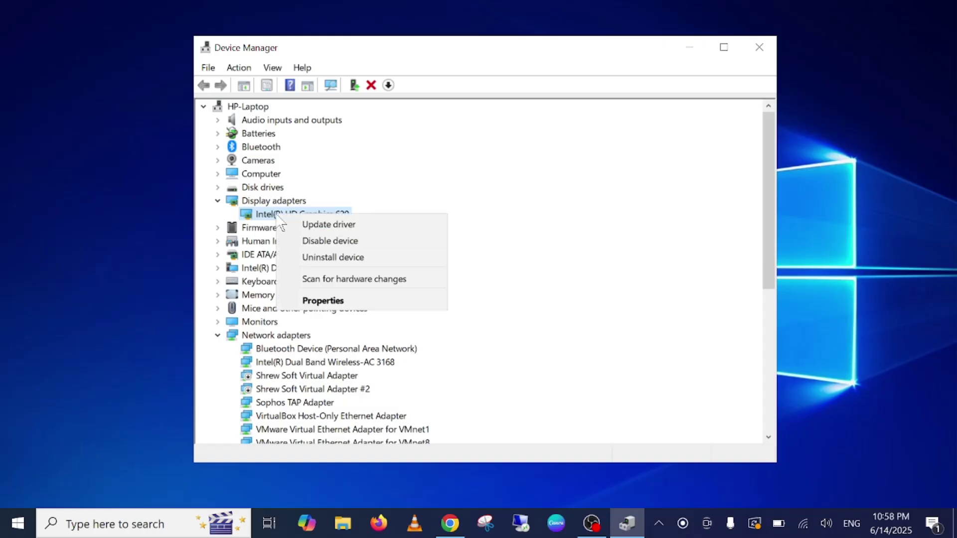
left_click(337, 228)
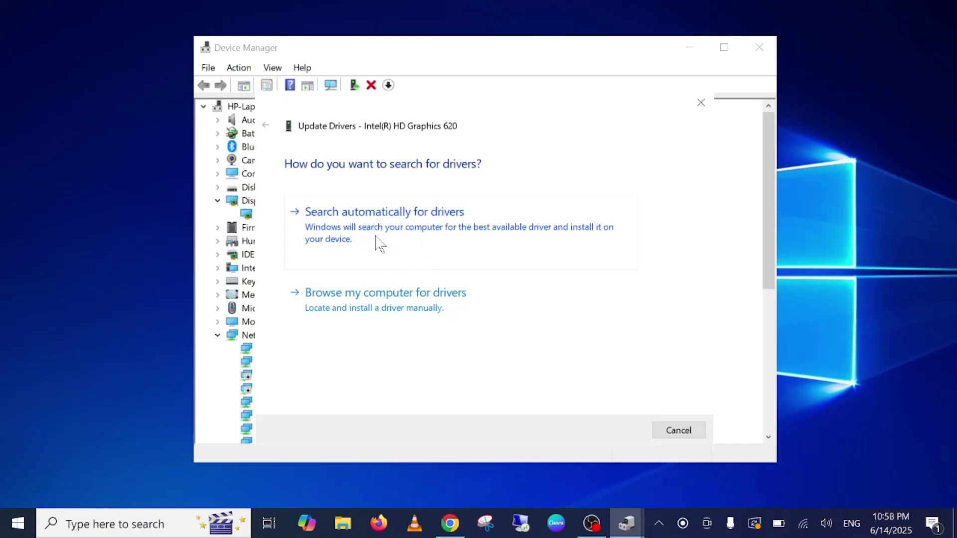
left_click(673, 431)
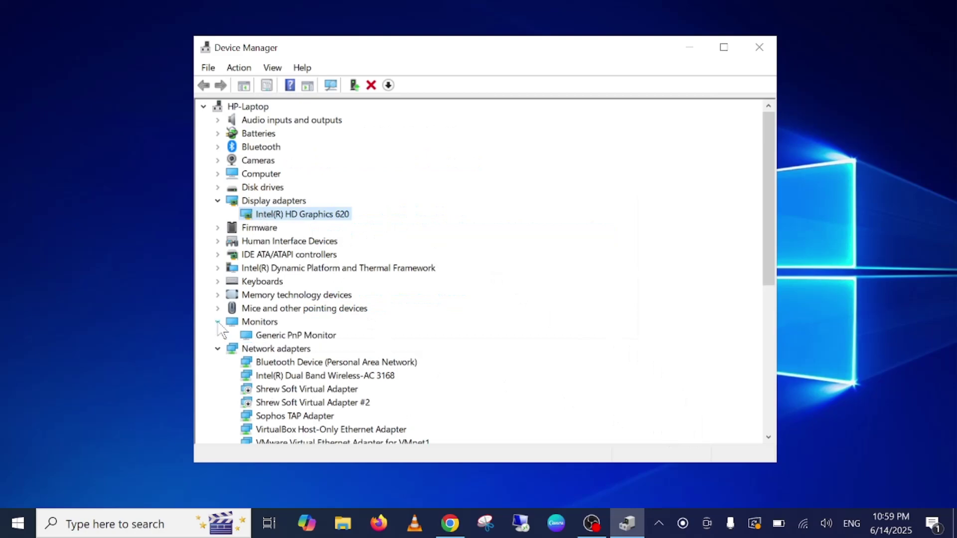
- Look at the Generic PnP Monitor's actions, then scan for hardware changes from the Intel adapter
left_click(286, 337)
right_click(286, 337)
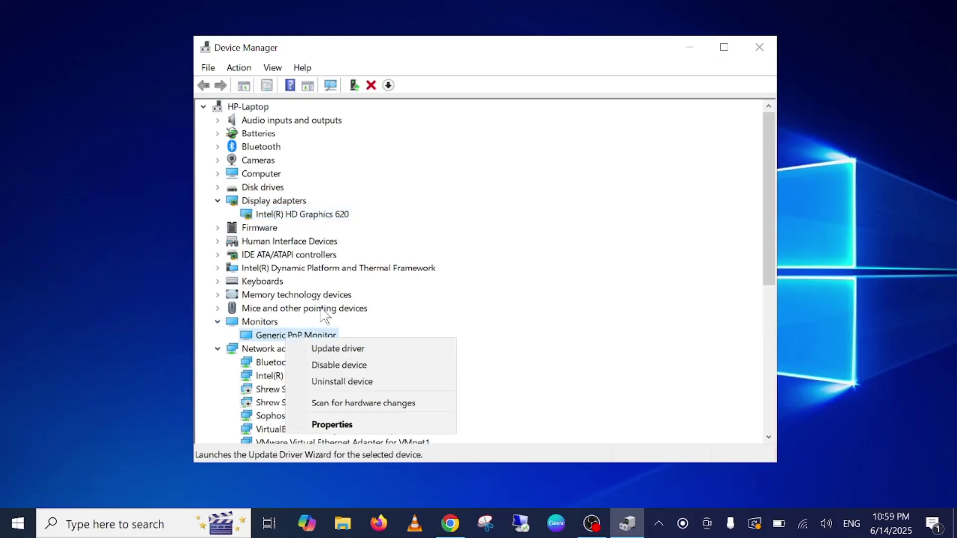
left_click(283, 214)
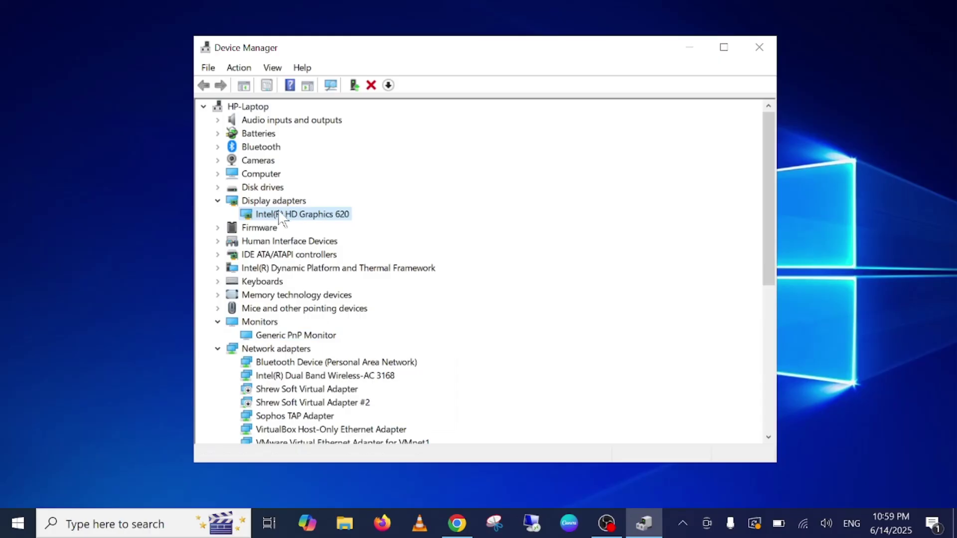
right_click(282, 219)
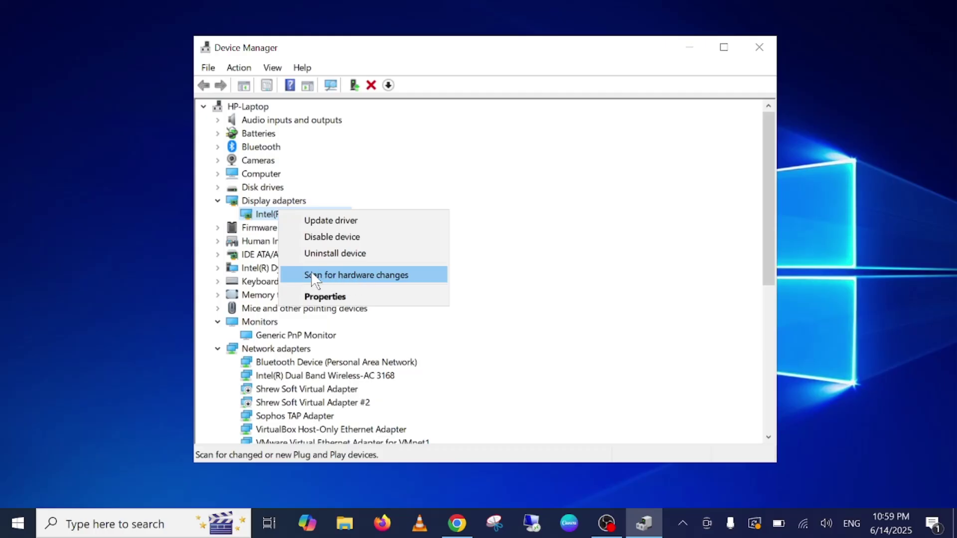
left_click(260, 200)
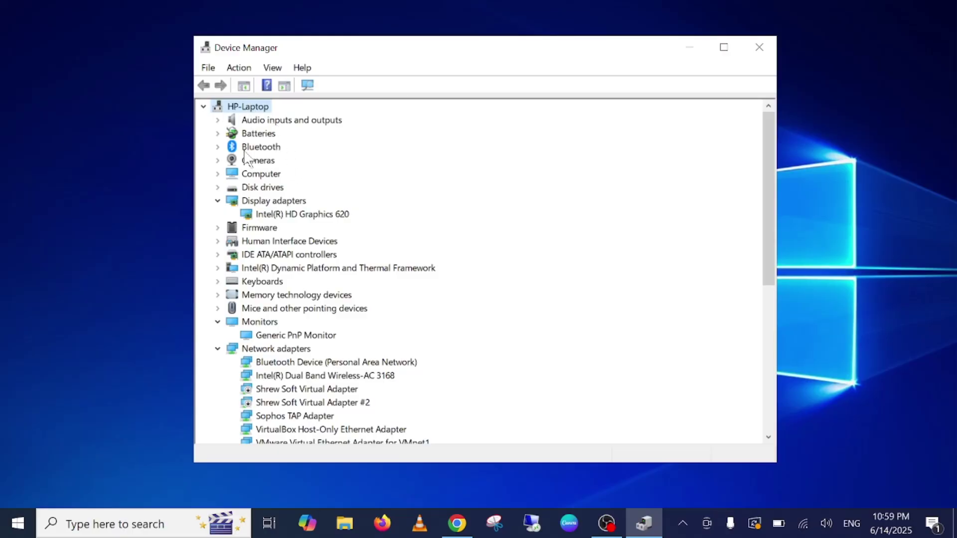
- Close Device Manager, open Windows Update via a 'check' search, then minimize Settings
left_click(759, 48)
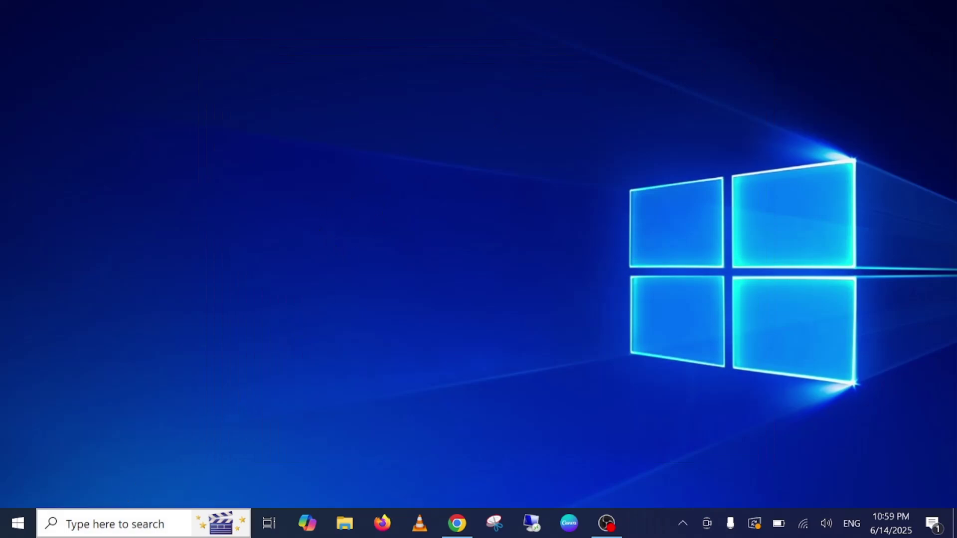
left_click(113, 523)
type("check")
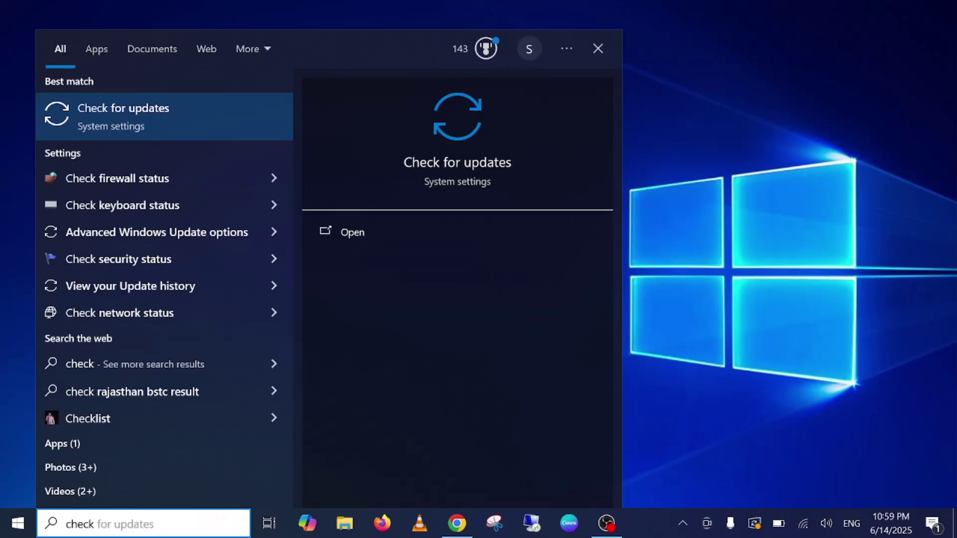
key("Return")
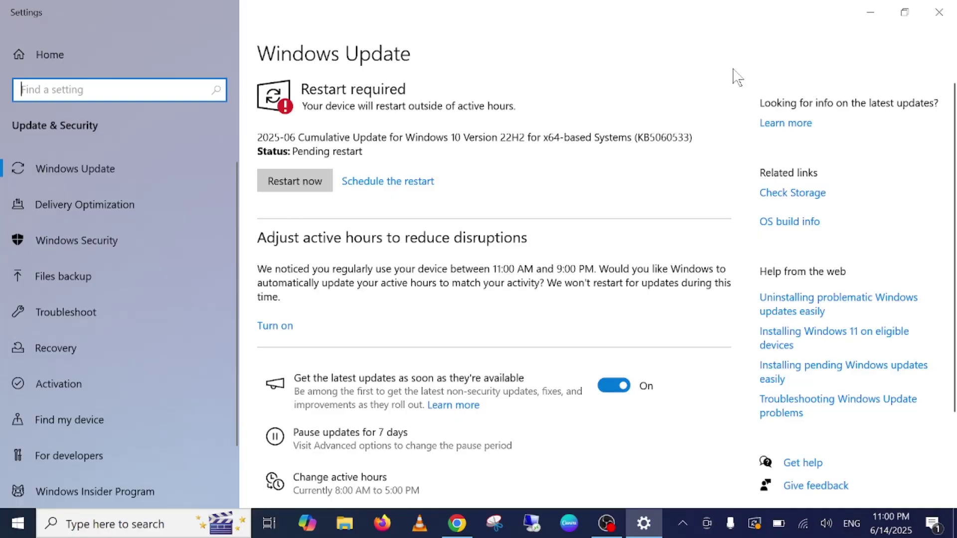
left_click(871, 14)
- Run sfc /scannow in an administrator Command Prompt found by searching 'cmd'
key("super+s")
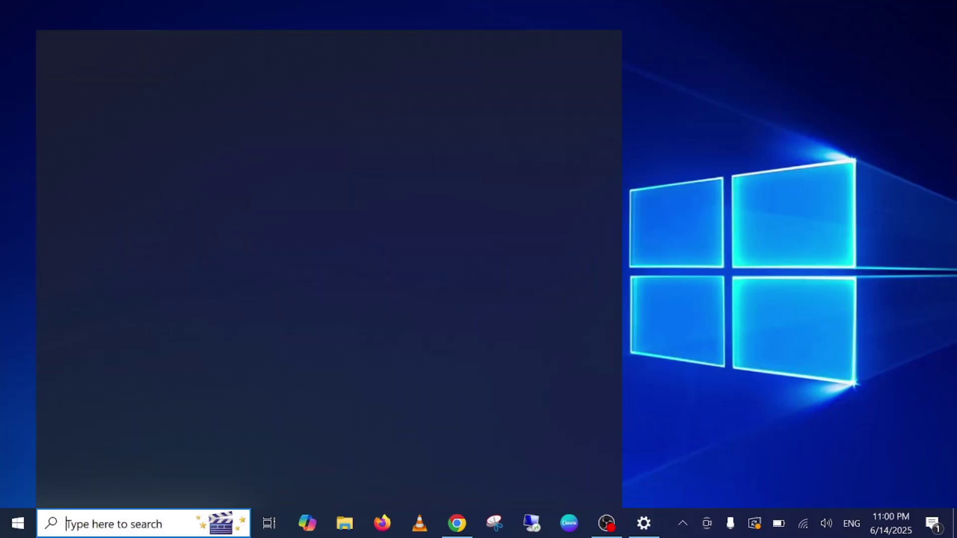
type("cmd")
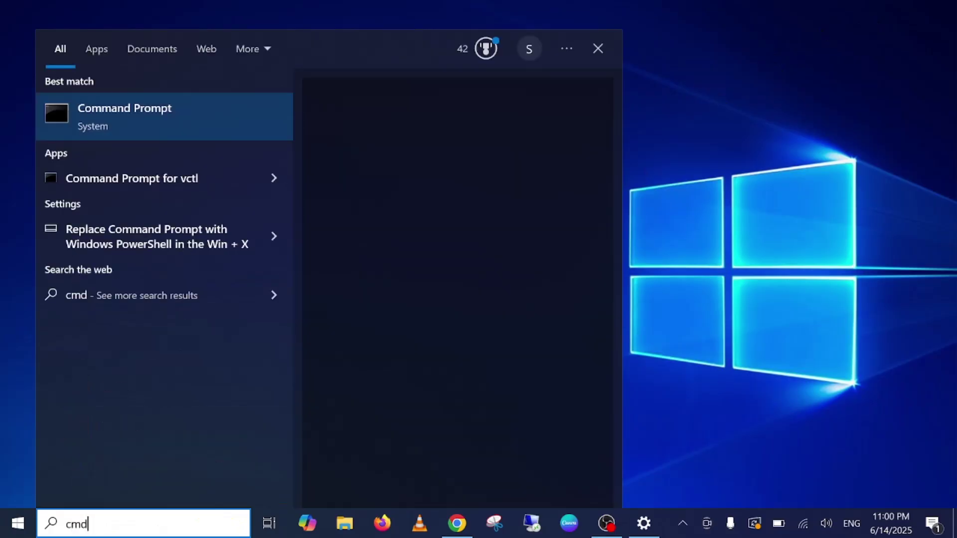
left_click(376, 257)
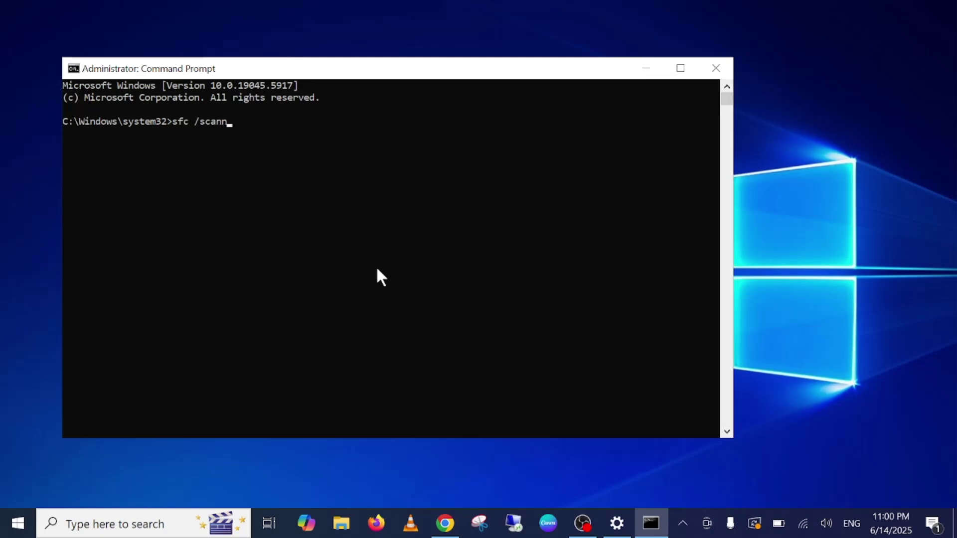
type("fc /scannow")
key("Return")
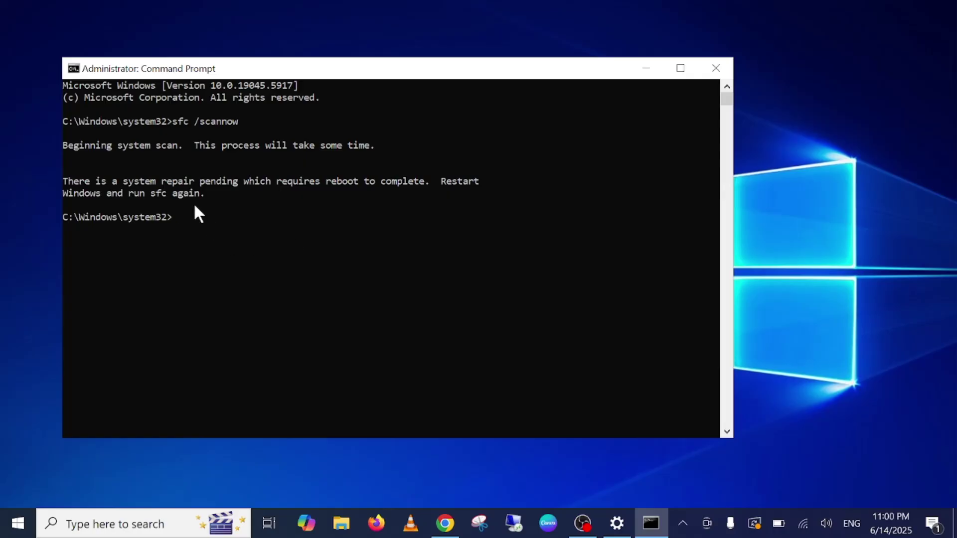
- Close Command Prompt, refresh the desktop, and open a maximized Chrome Incognito window
left_click(707, 74)
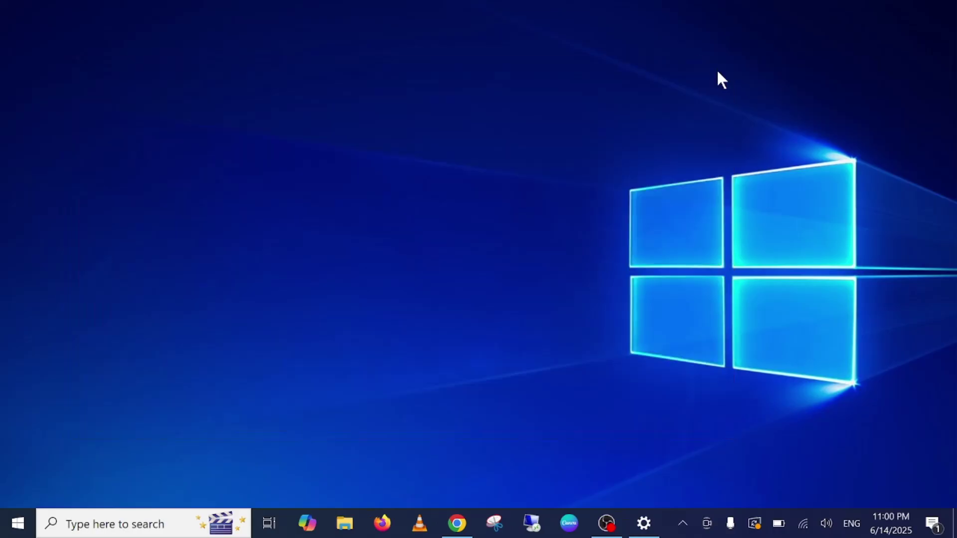
right_click(513, 105)
left_click(416, 149)
left_click(114, 524)
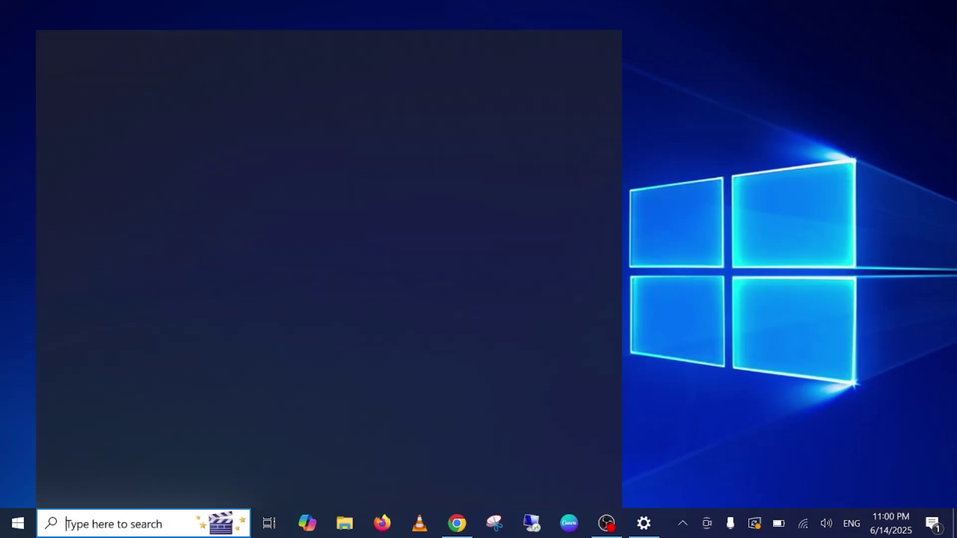
type("goog")
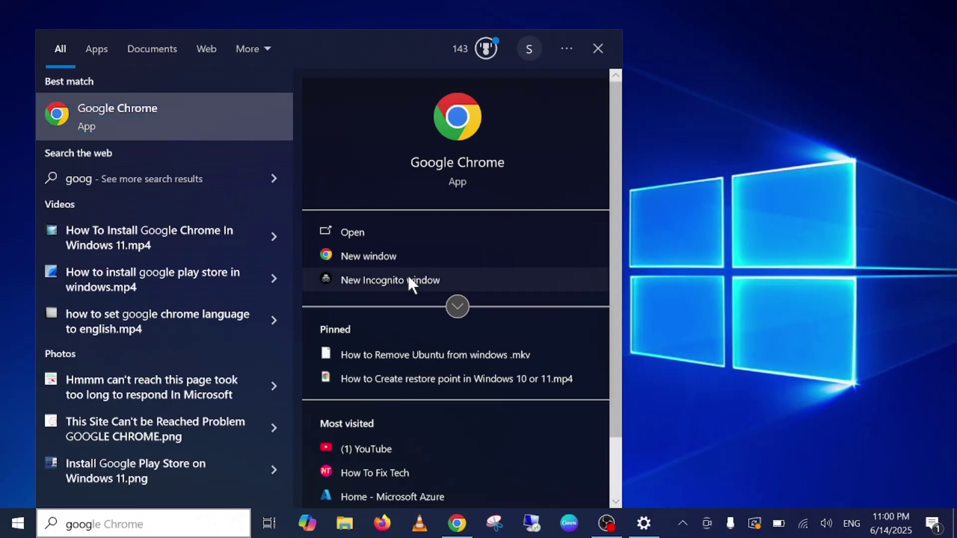
left_click(358, 275)
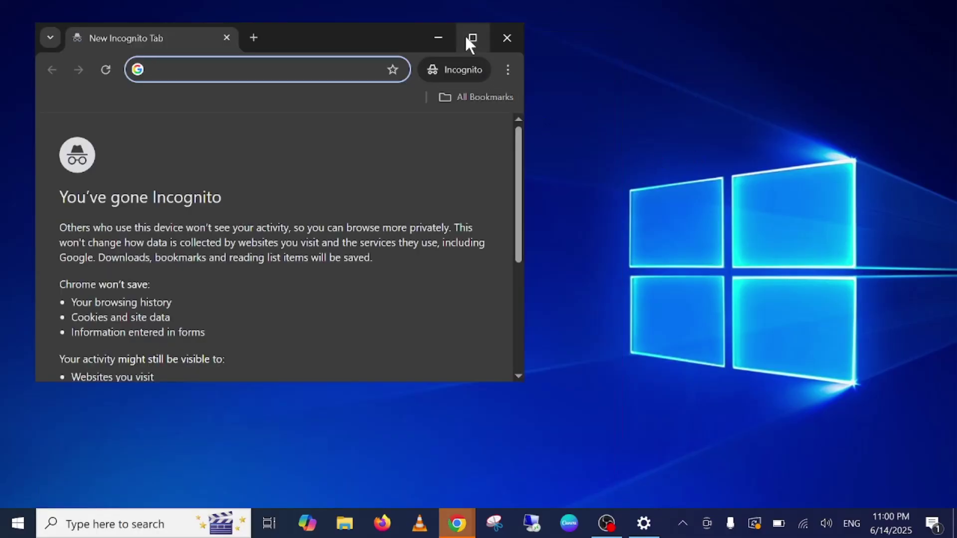
left_click(471, 39)
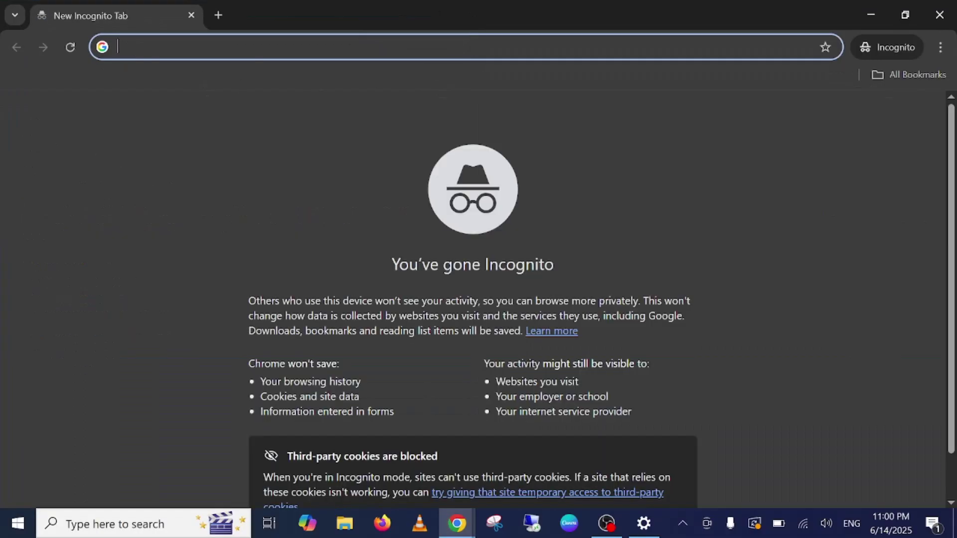
- Search 'hp dirver', open Lenovo Support, and search 'dell driver' in a new tab
type("hp dirve")
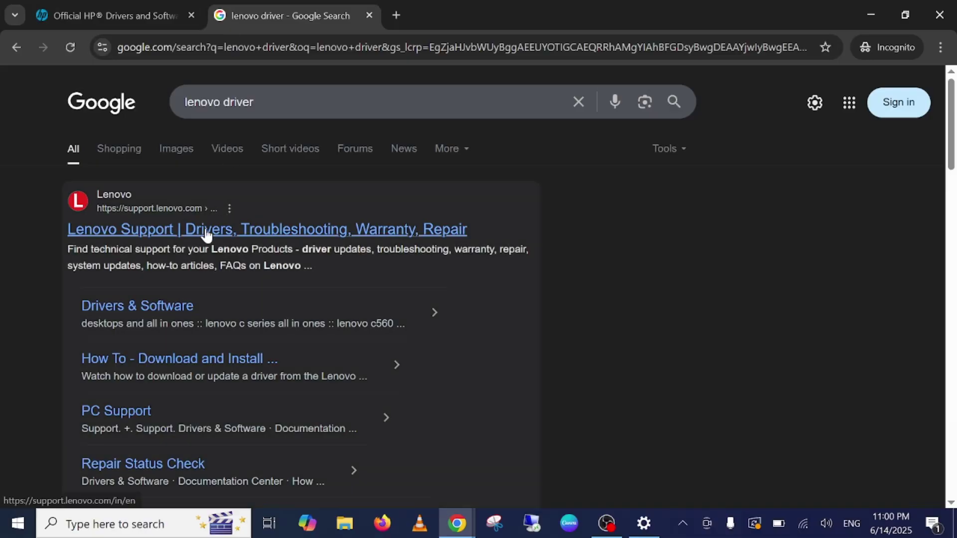
left_click(214, 229)
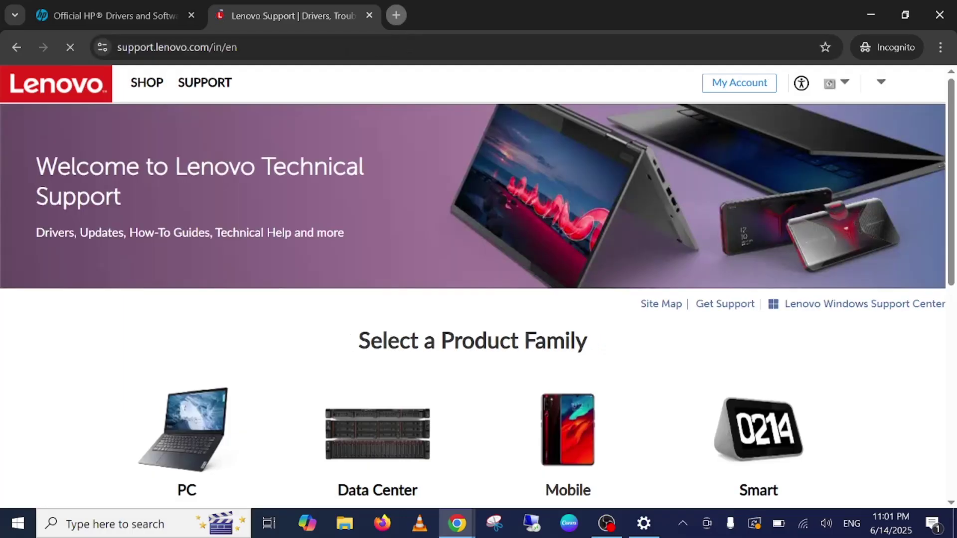
left_click(397, 15)
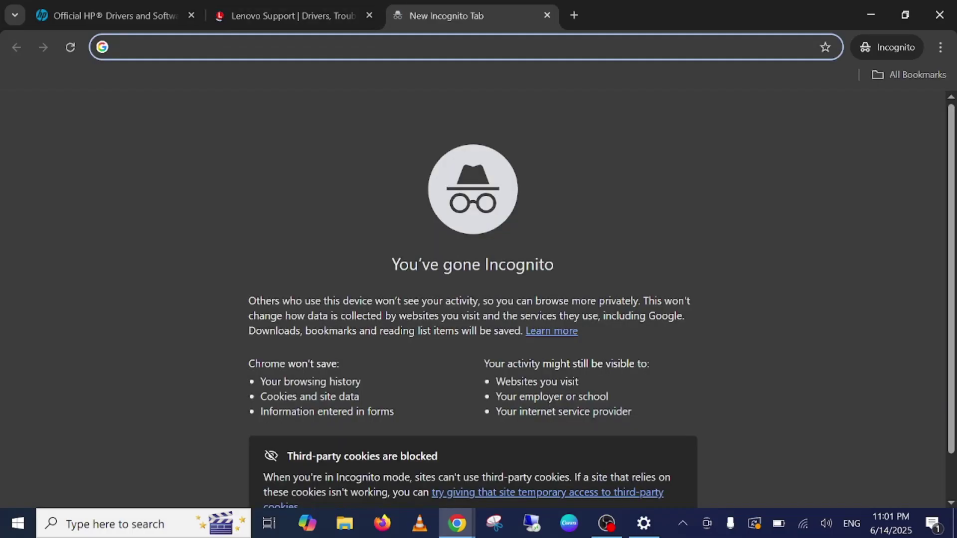
type("dell driver")
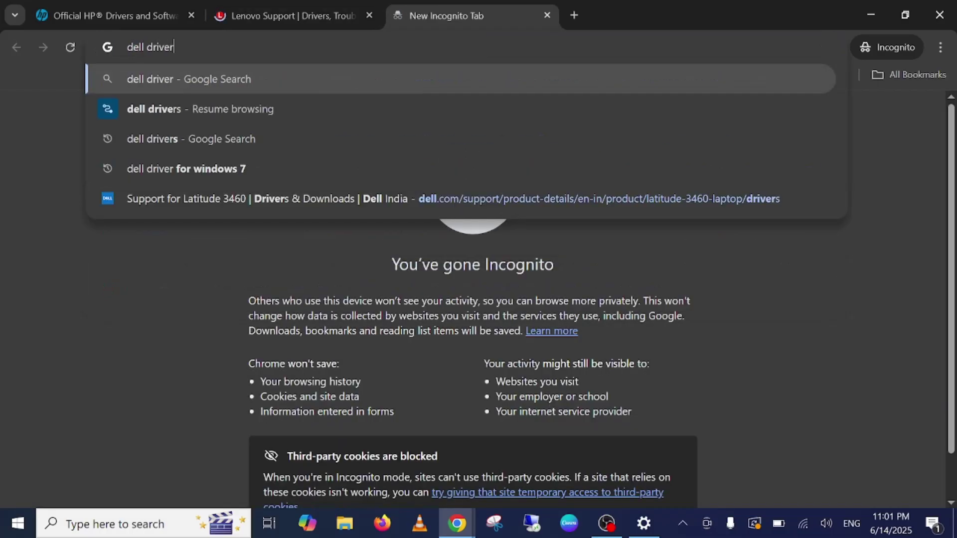
key("Return")
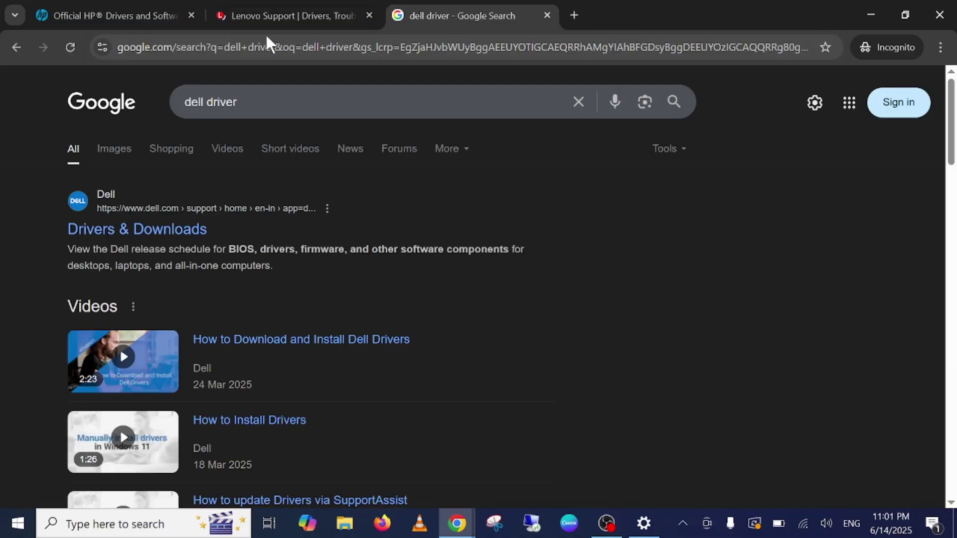
- On Lenovo Support, confirm India as the region and open PC support
left_click(265, 25)
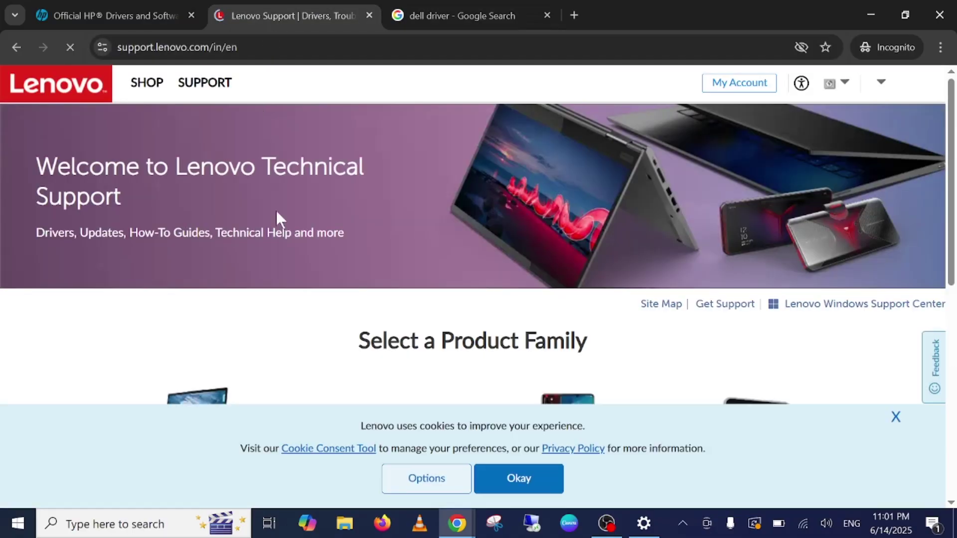
scroll(284, 234, "down", 3)
left_click(622, 269)
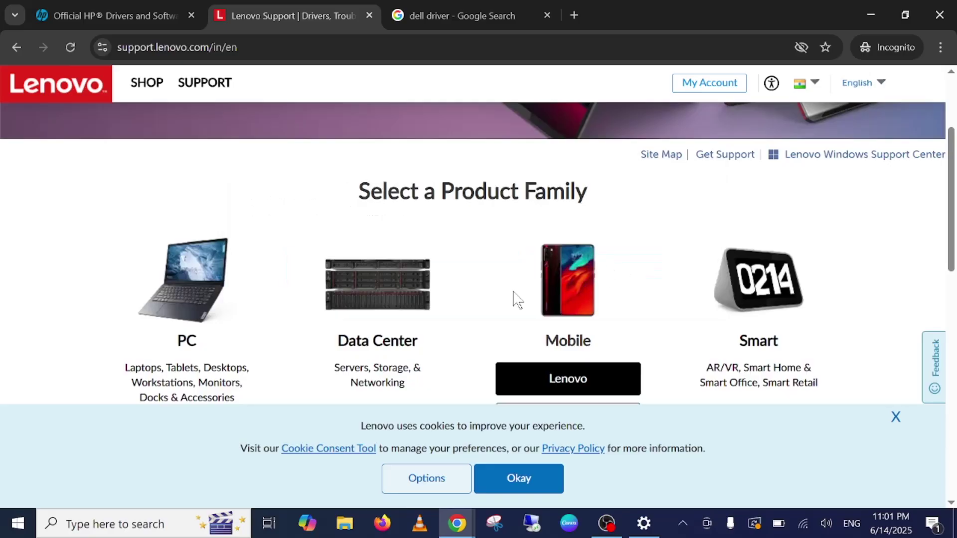
scroll(176, 339, "down", 2)
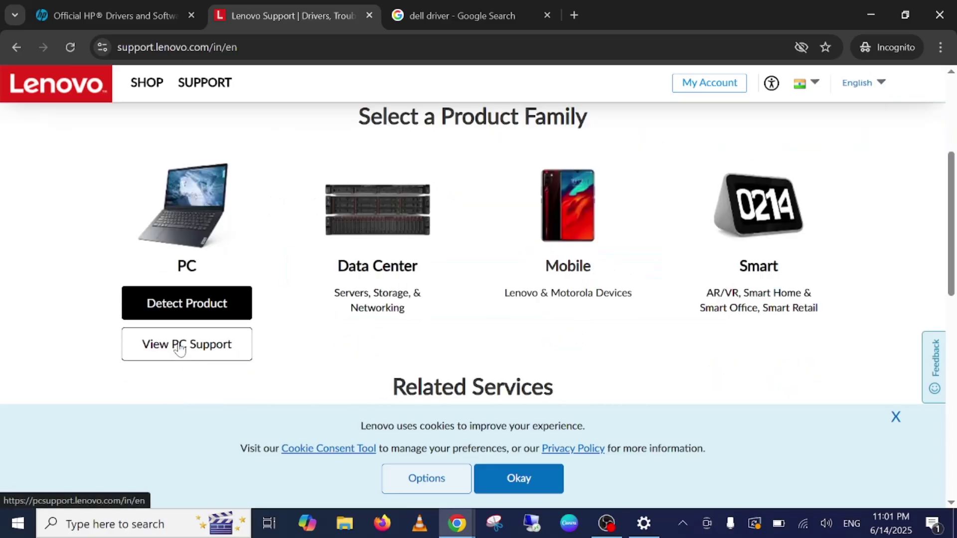
left_click(185, 344)
- On HP's drivers page, dismiss the cookie notice, choose Laptop, and view then close the product-label help
left_click(118, 22)
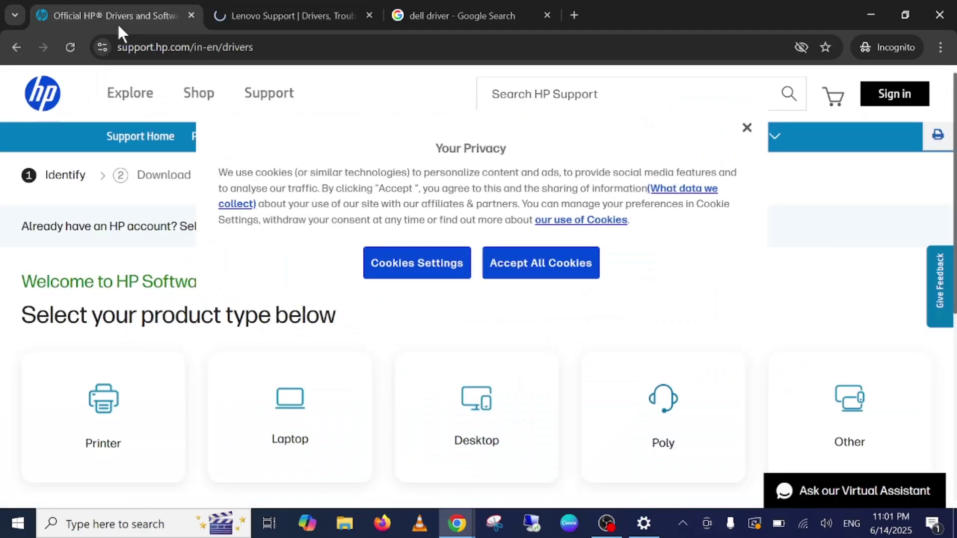
left_click(746, 131)
left_click(294, 401)
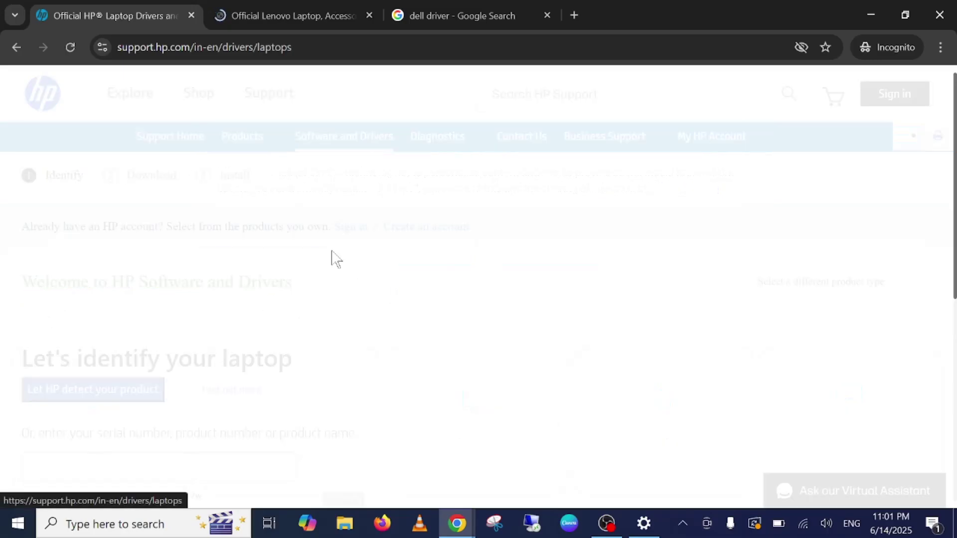
scroll(339, 251, "down", 2)
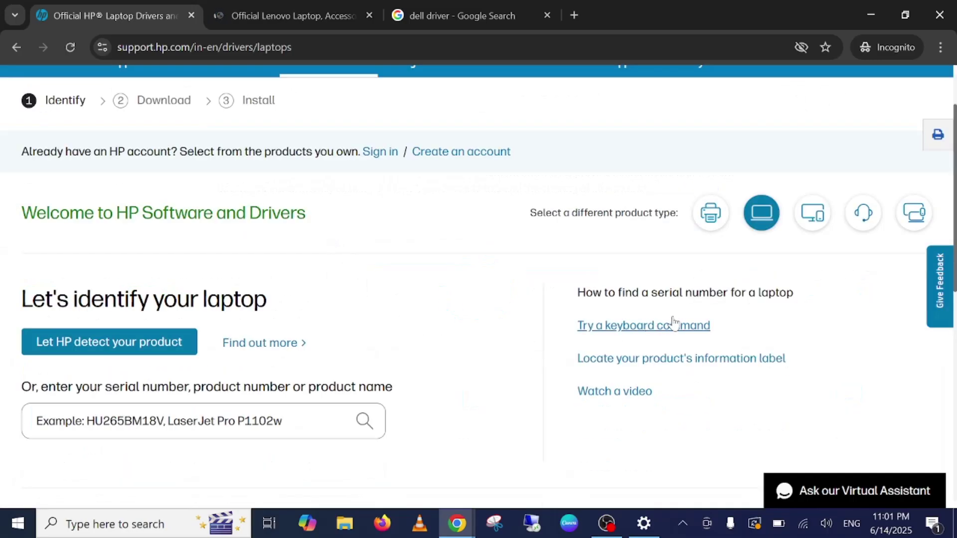
left_click(701, 362)
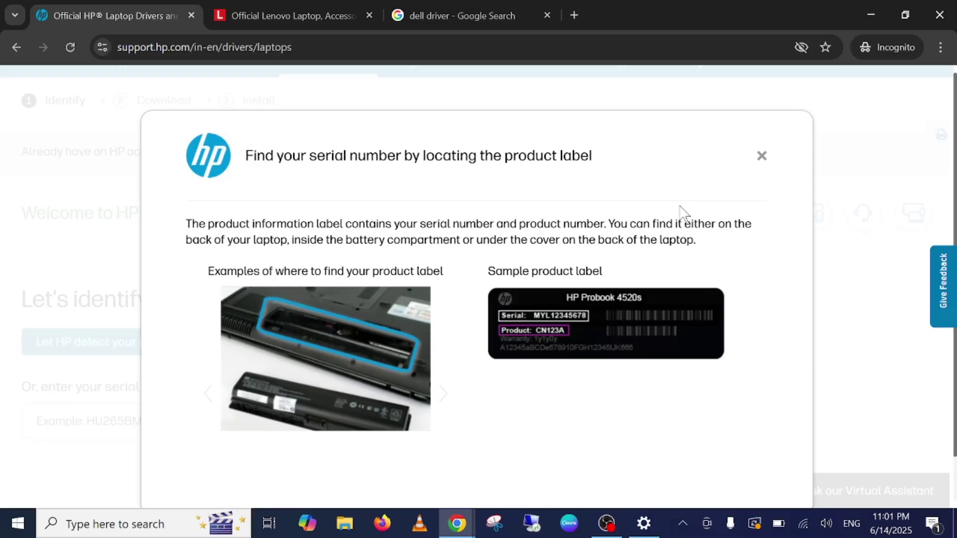
left_click(761, 156)
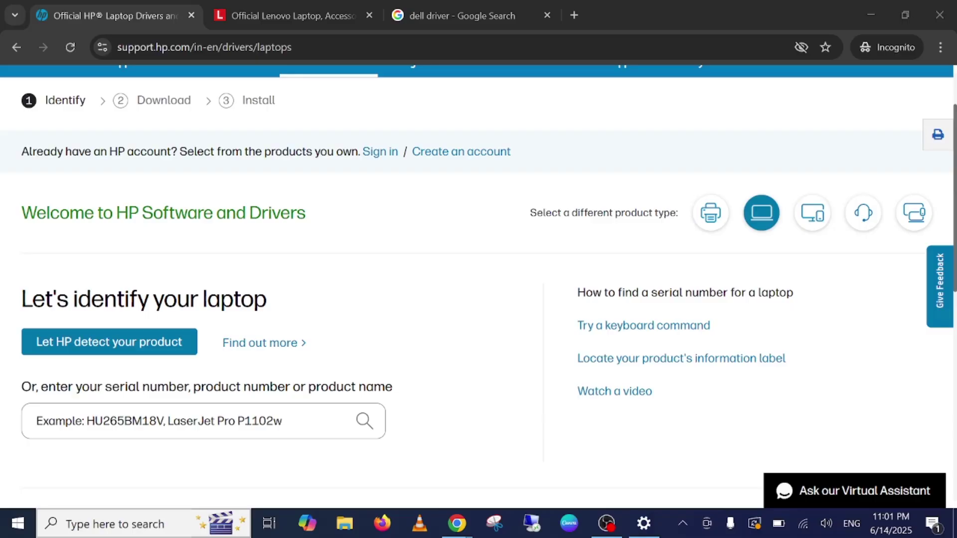
key("super")
- Run wmic csproduct in Command Prompt, maximize it, and select the IdentifyingNumber serial value
type("cmd")
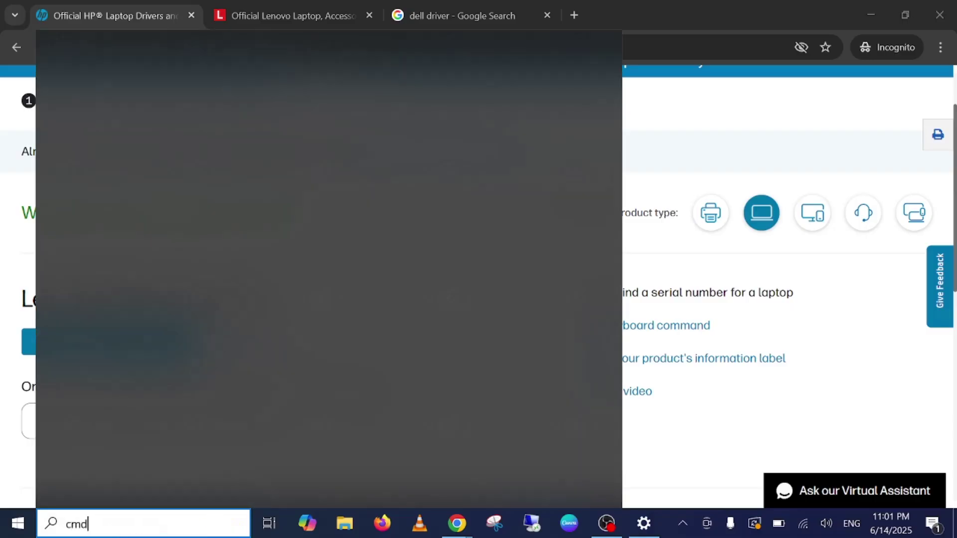
key("Return")
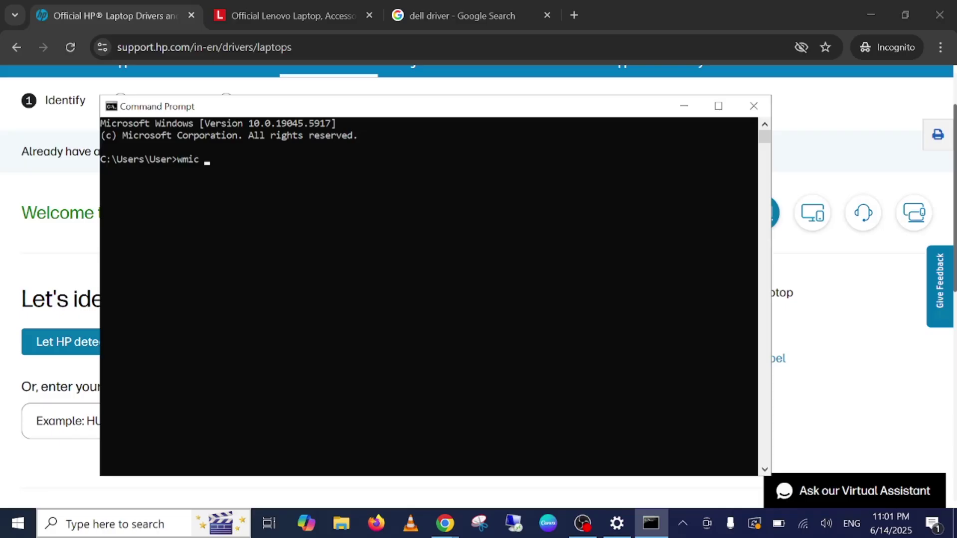
type("wmic csproduct")
key("Return")
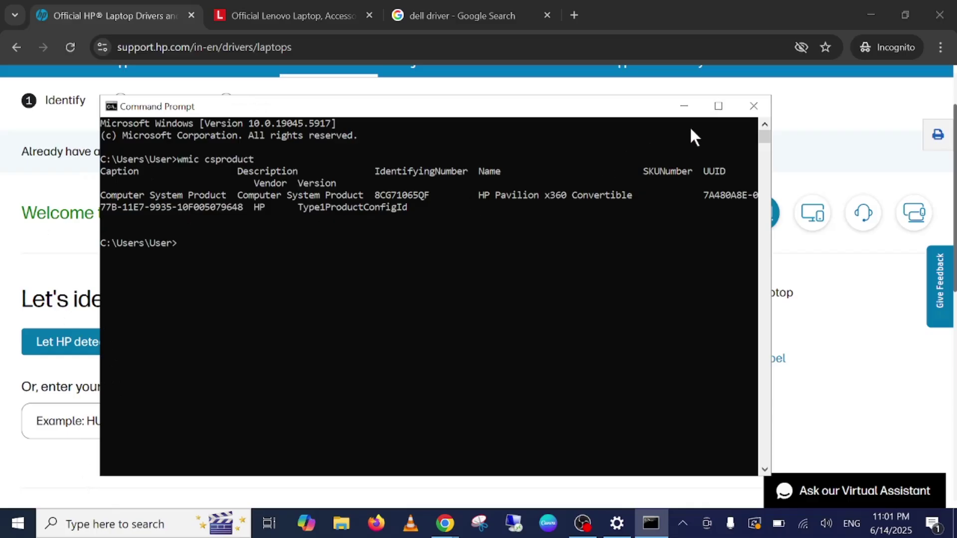
left_click(718, 106)
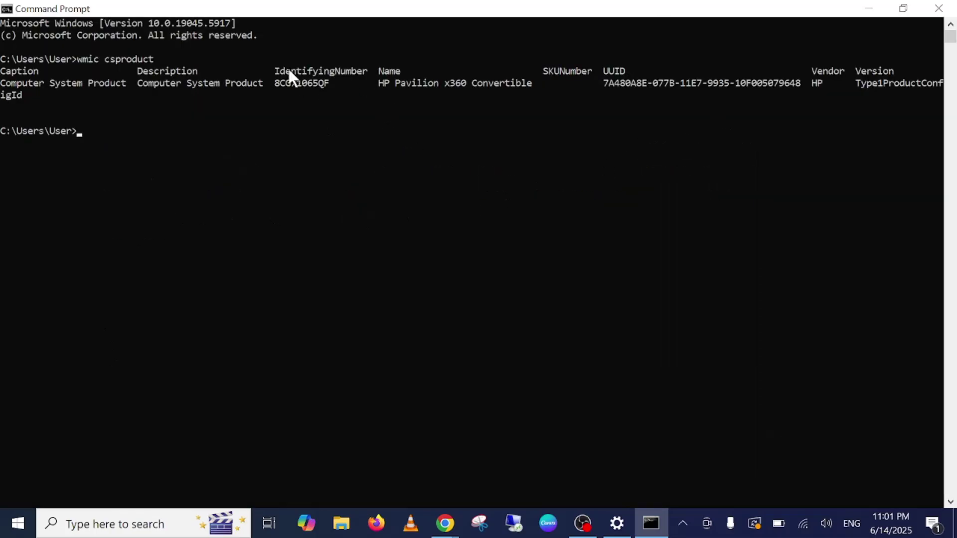
left_click_drag(282, 69, 342, 71)
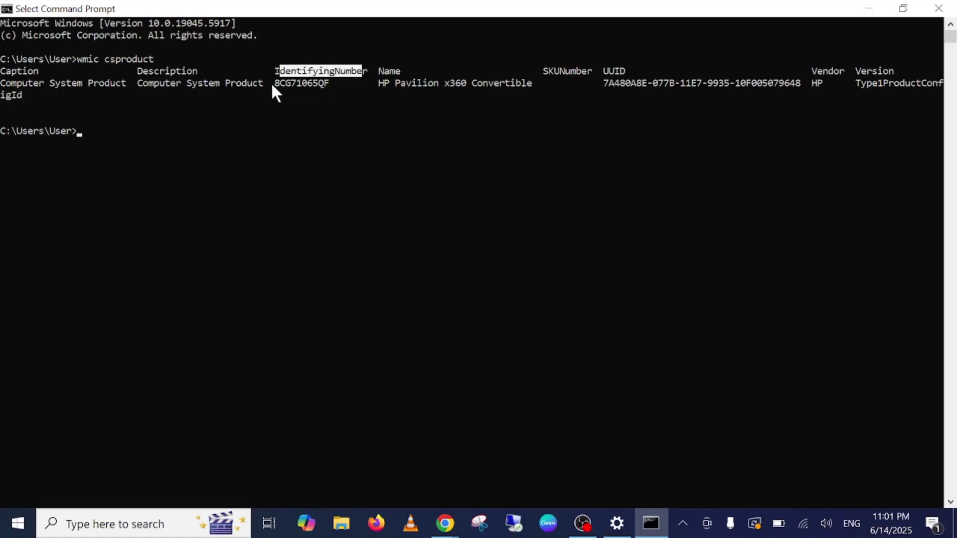
left_click_drag(270, 81, 316, 83)
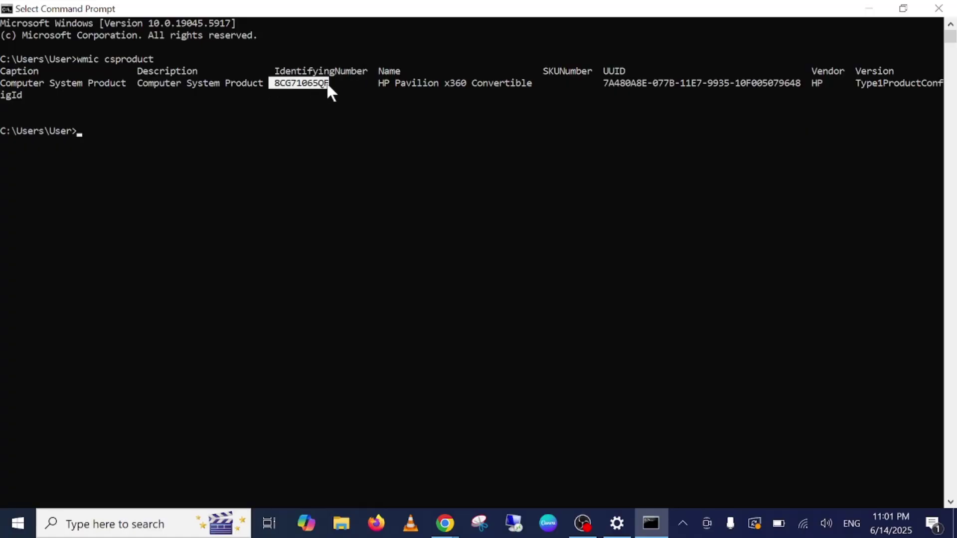
- Copy the serial number into HP's serial-number search to load the HP Pavilion x360 - 13-u131tu page
key("ctrl+c")
left_click(867, 8)
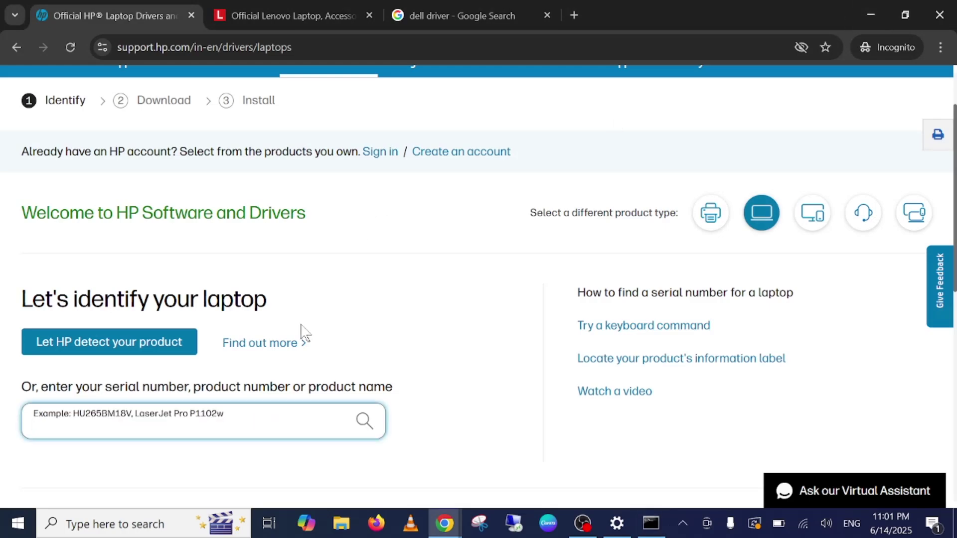
key("ctrl+v")
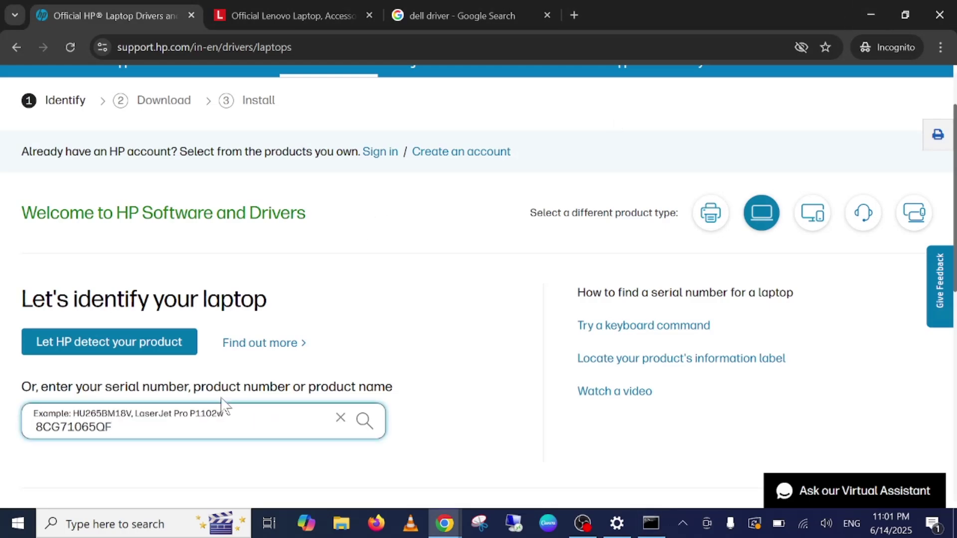
left_click(366, 428)
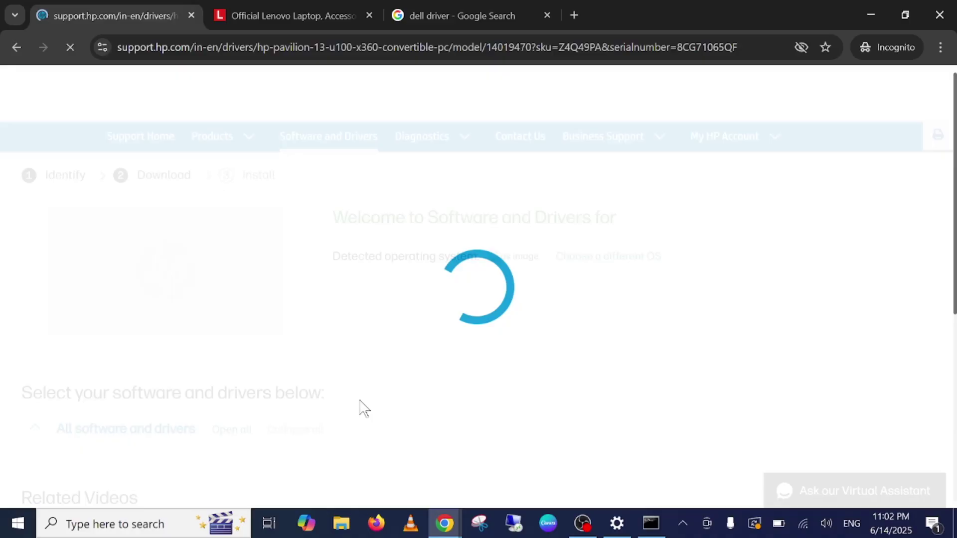
left_click(293, 16)
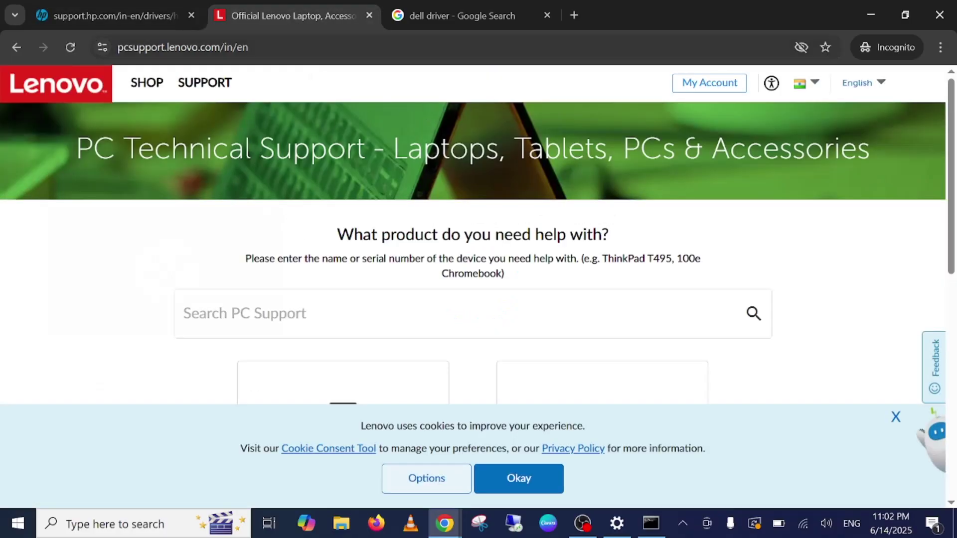
left_click(138, 19)
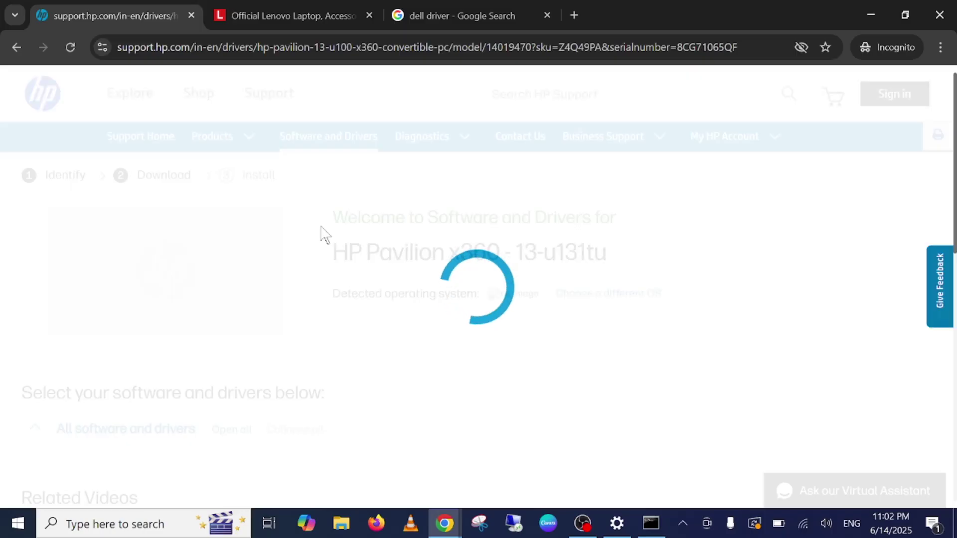
- Set the HP driver page's operating system to Windows 10 (64-bit)
scroll(325, 231, "down", 3)
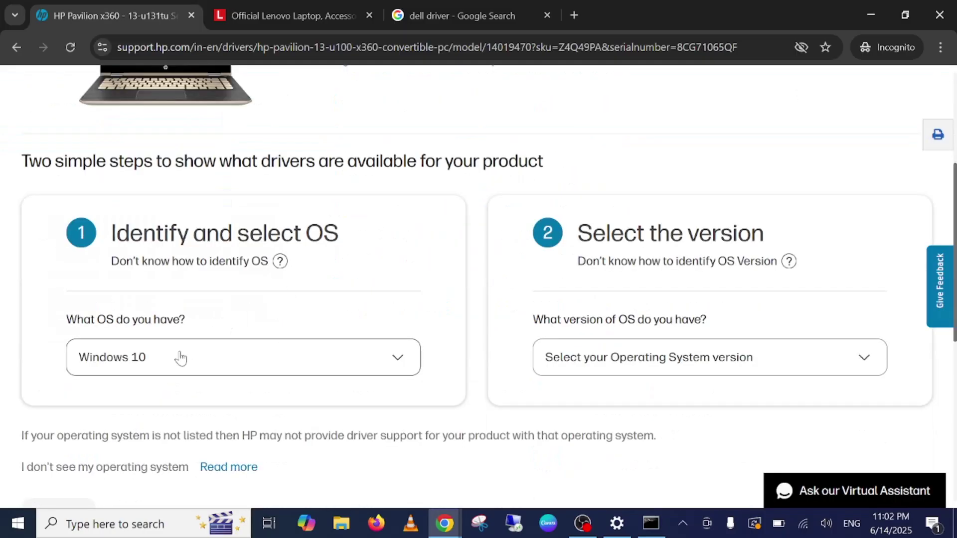
left_click(548, 357)
left_click(554, 424)
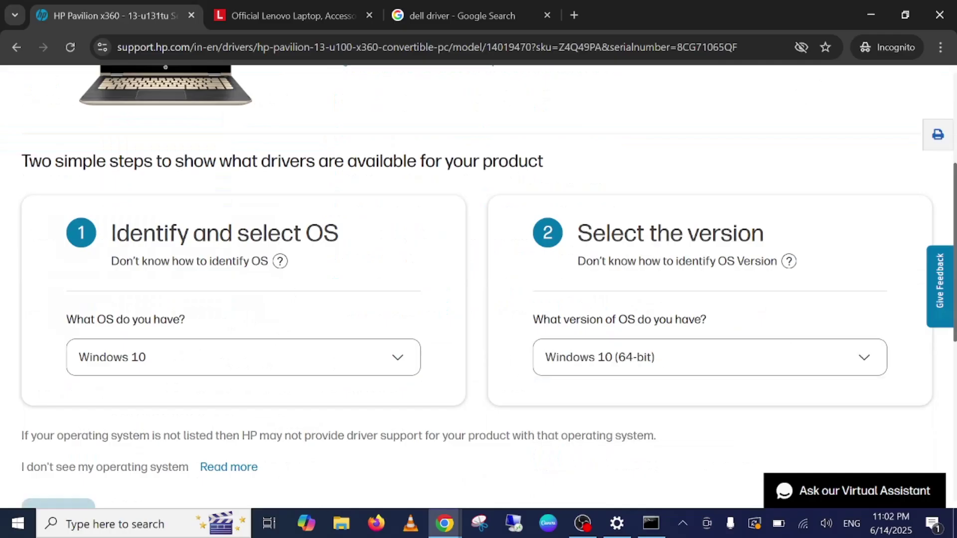
scroll(406, 372, "down", 3)
left_click(59, 370)
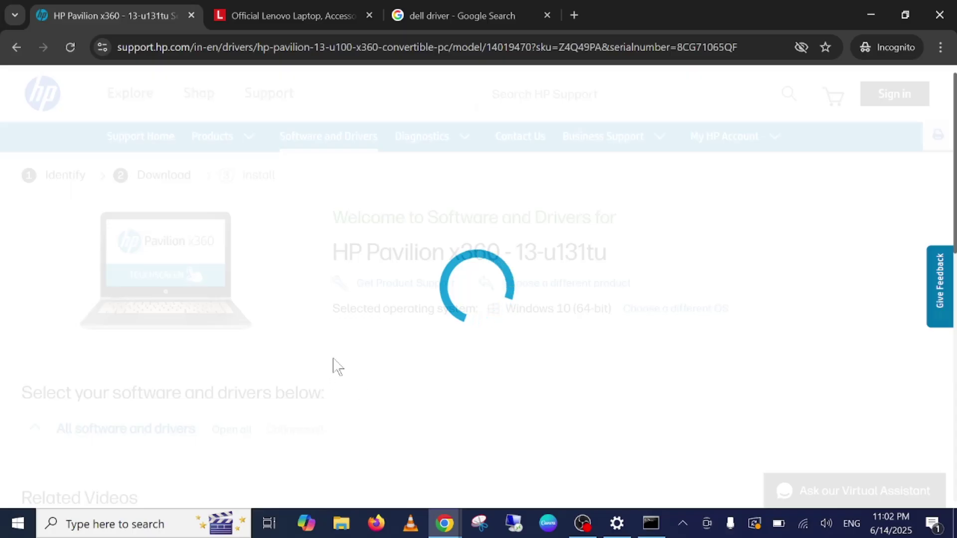
- Expand the Driver-Graphics (7) list and highlight the first driver's name, size and date
scroll(333, 366, "down", 5)
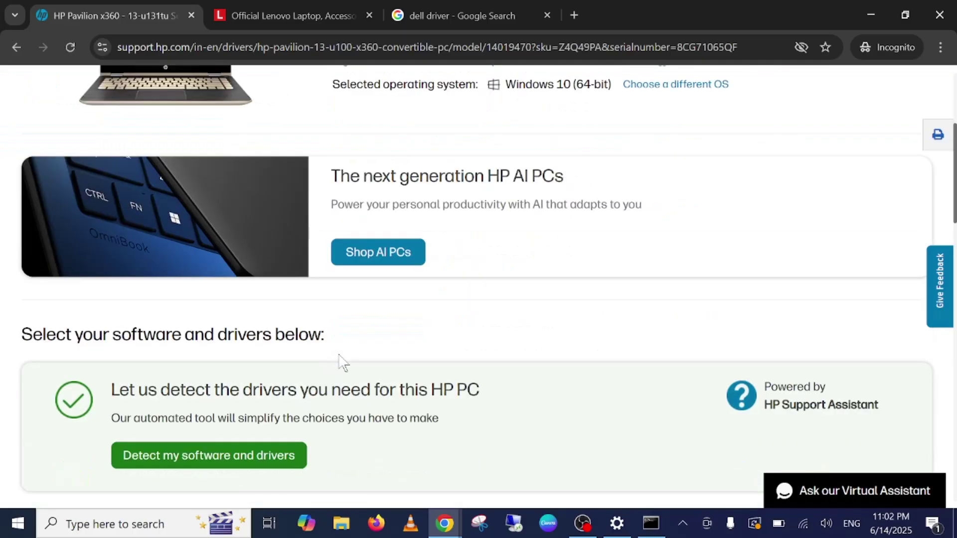
scroll(339, 357, "down", 7)
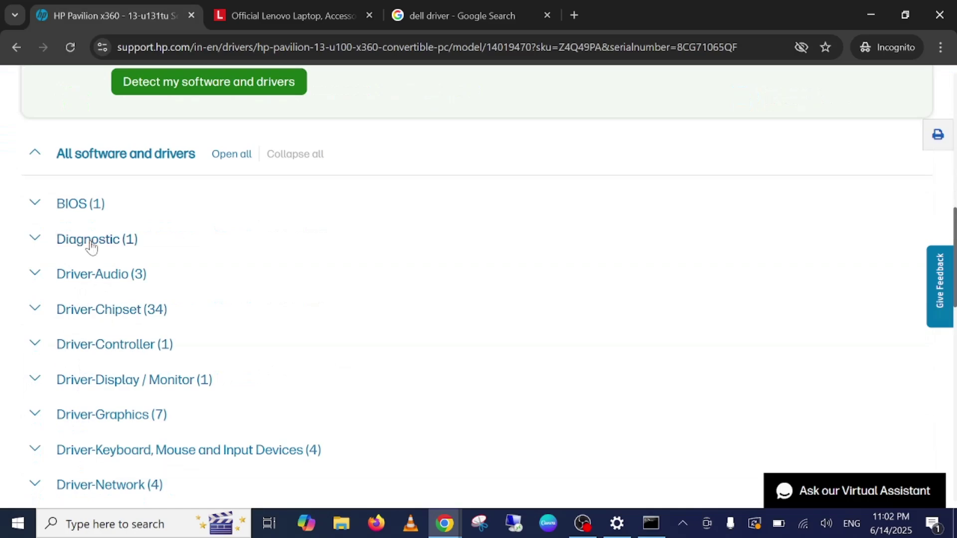
scroll(88, 338, "down", 1)
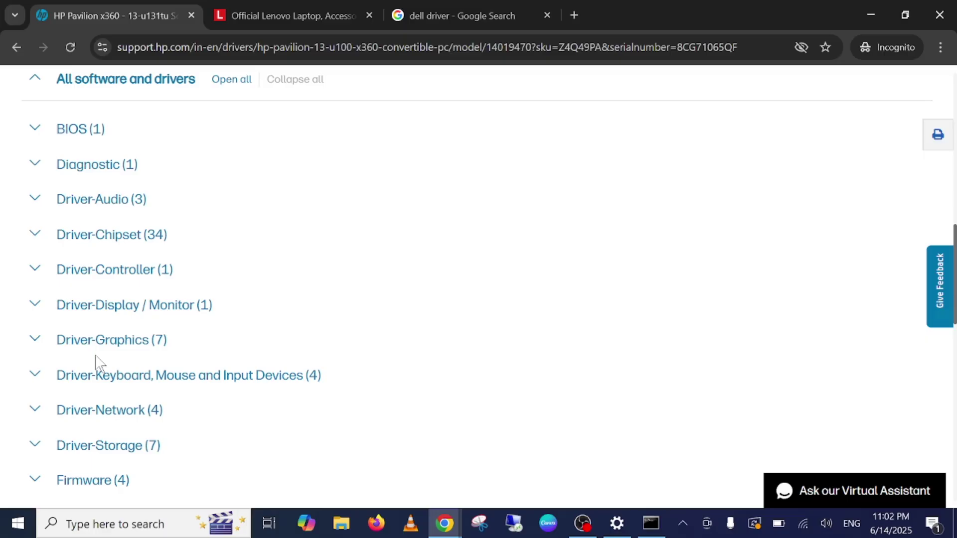
left_click(37, 344)
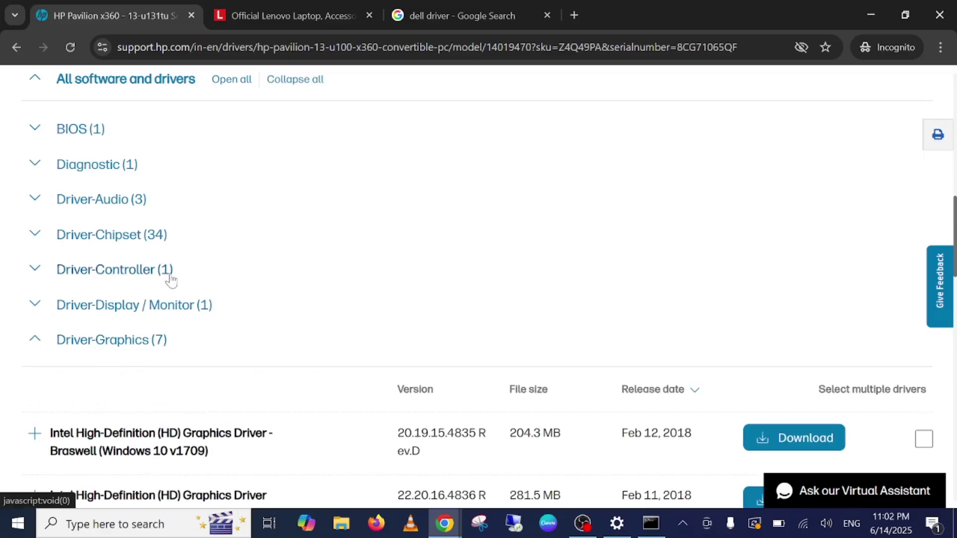
scroll(169, 280, "down", 3)
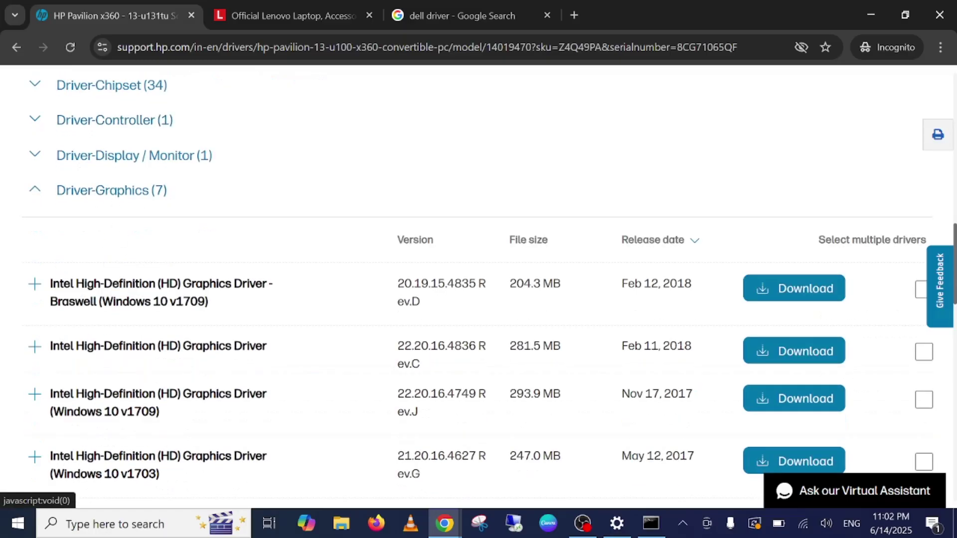
left_click_drag(51, 283, 280, 287)
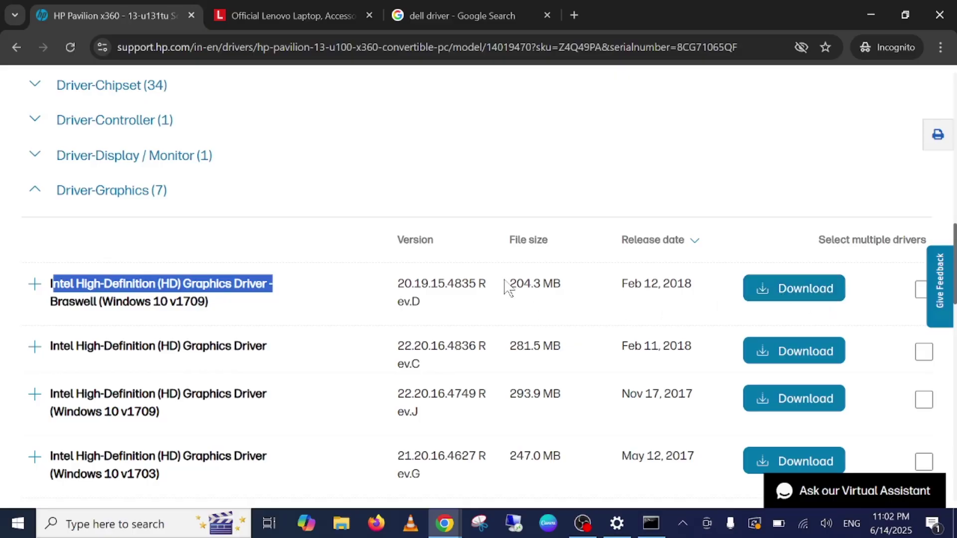
left_click_drag(508, 284, 677, 285)
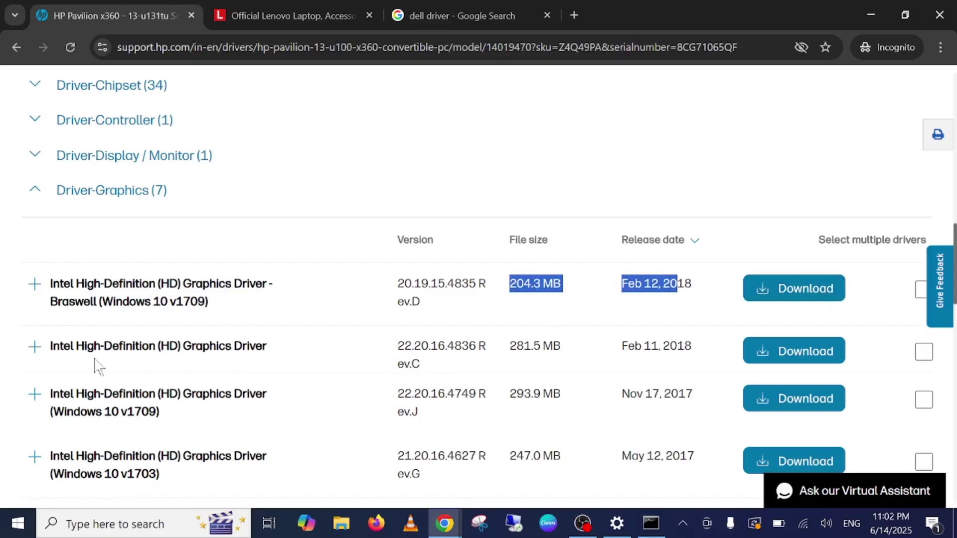
- Download the first Intel HD Graphics driver manually, saving sp85391.exe to Downloads
left_click(781, 302)
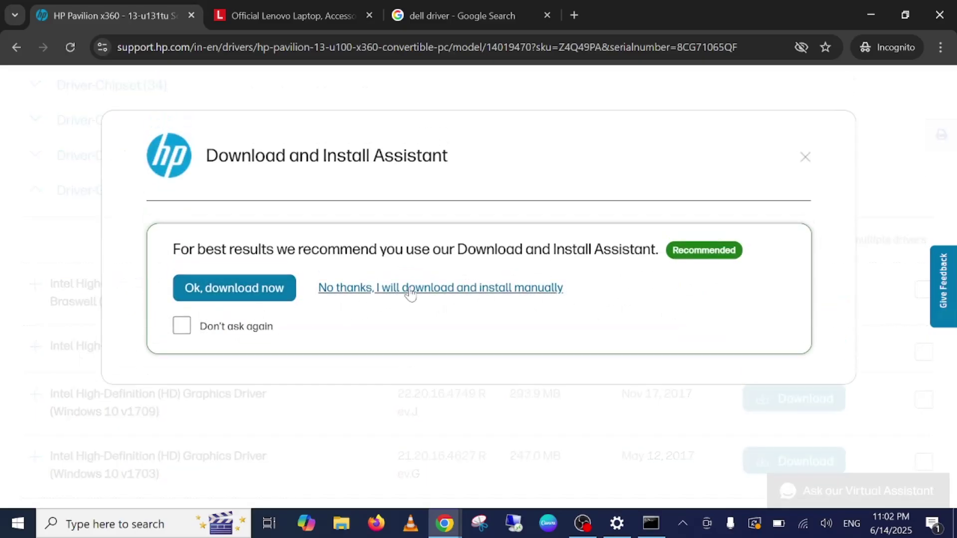
left_click(410, 289)
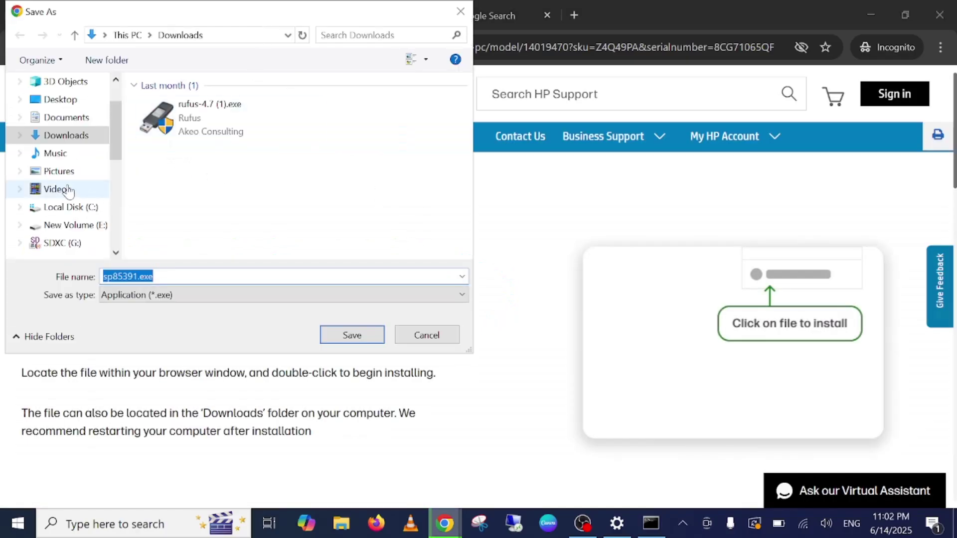
left_click(381, 335)
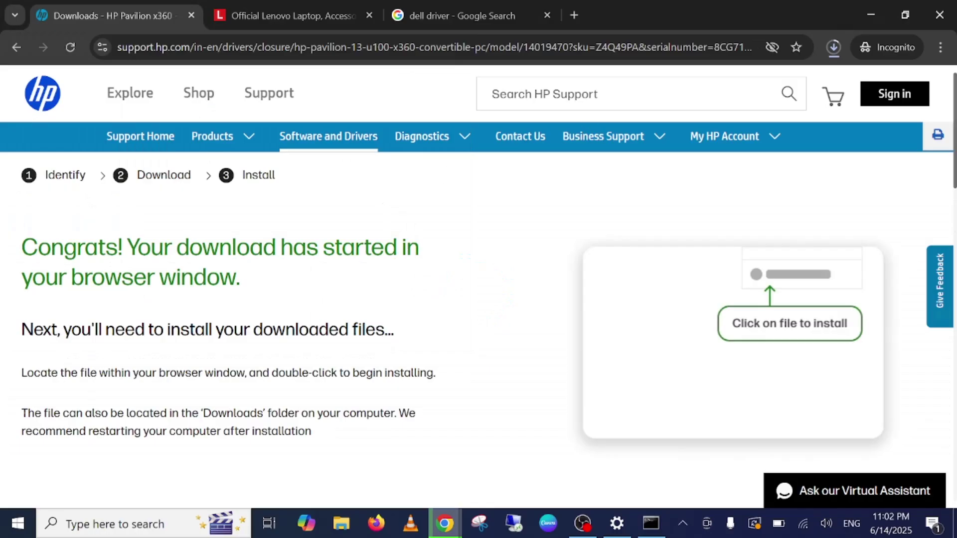
left_click(832, 46)
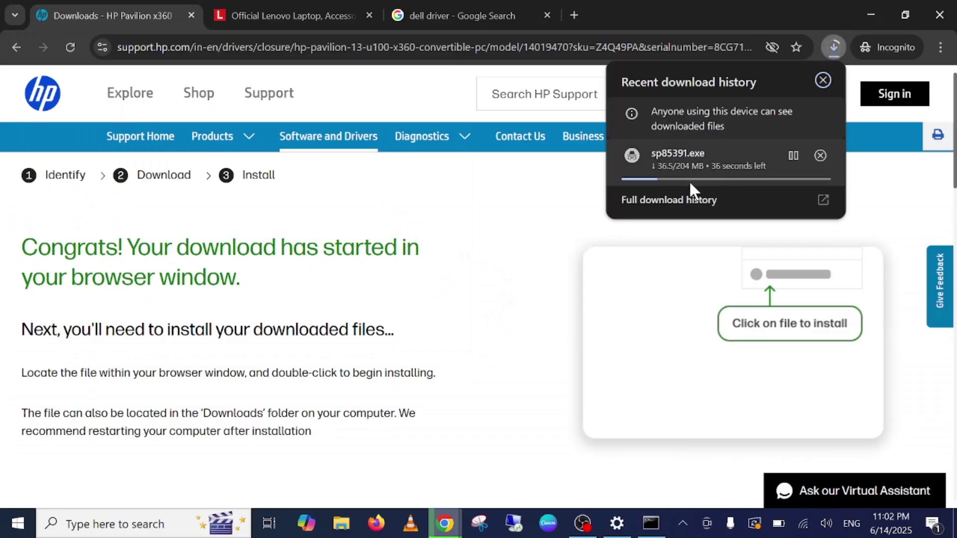
left_click(298, 25)
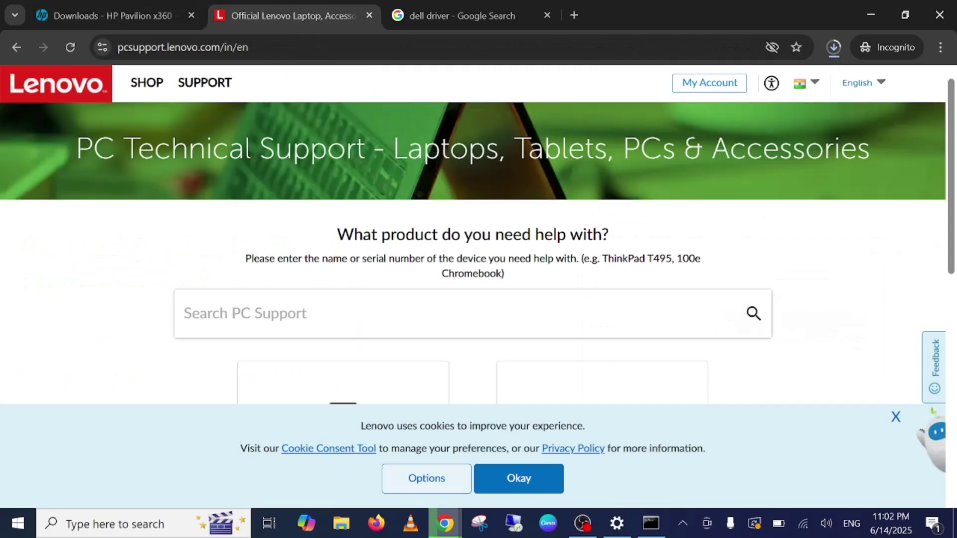
- Browse Lenovo's product catalogue, choosing Laptops and viewing the series list before going back
scroll(305, 319, "down", 3)
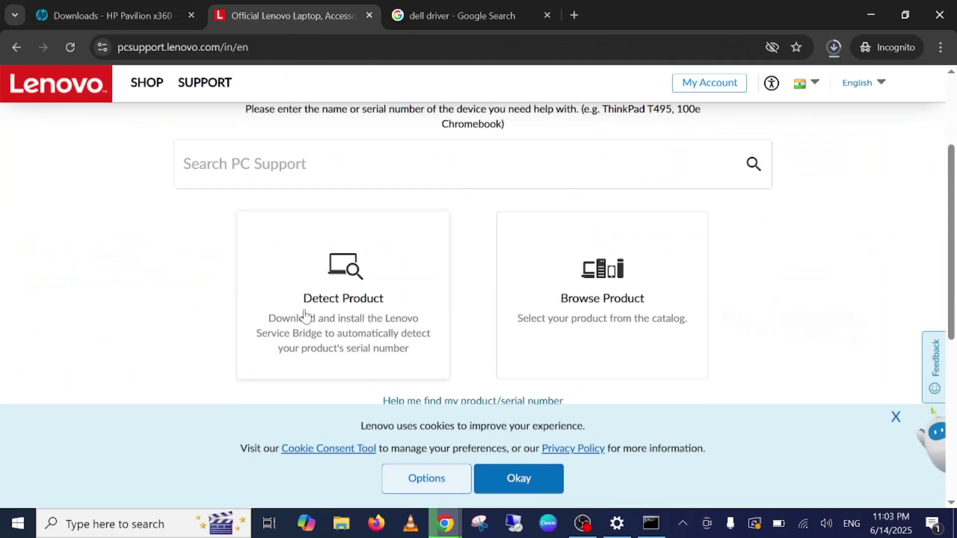
left_click(604, 295)
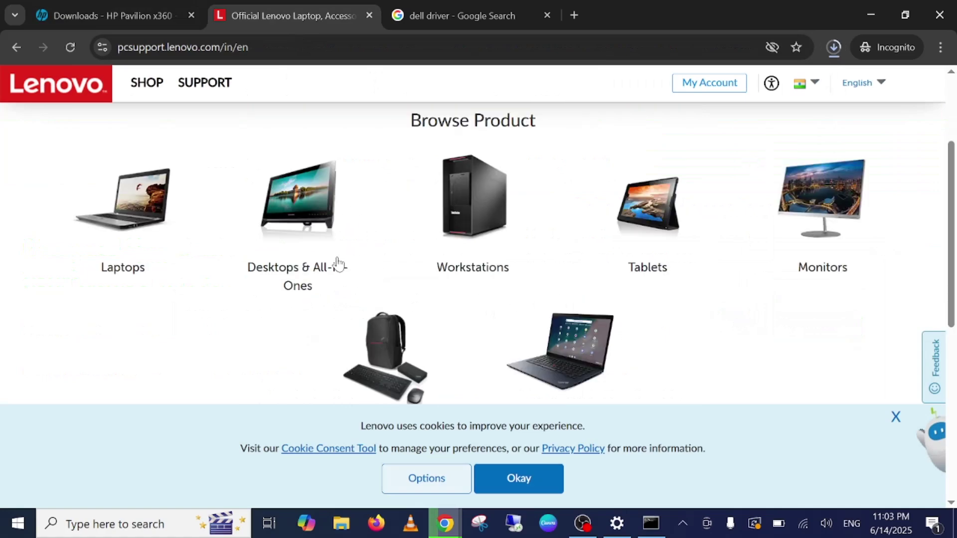
left_click(142, 239)
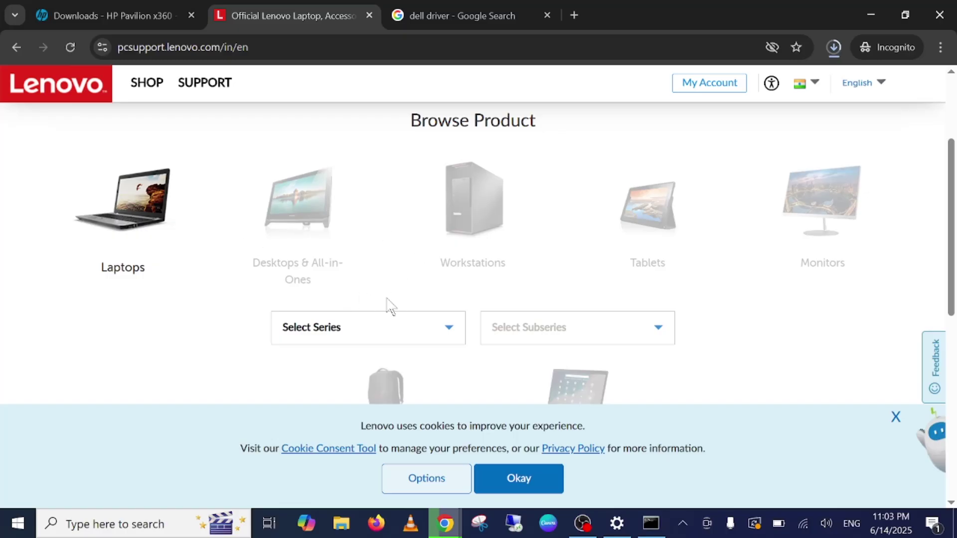
left_click(391, 335)
scroll(393, 272, "down", 2)
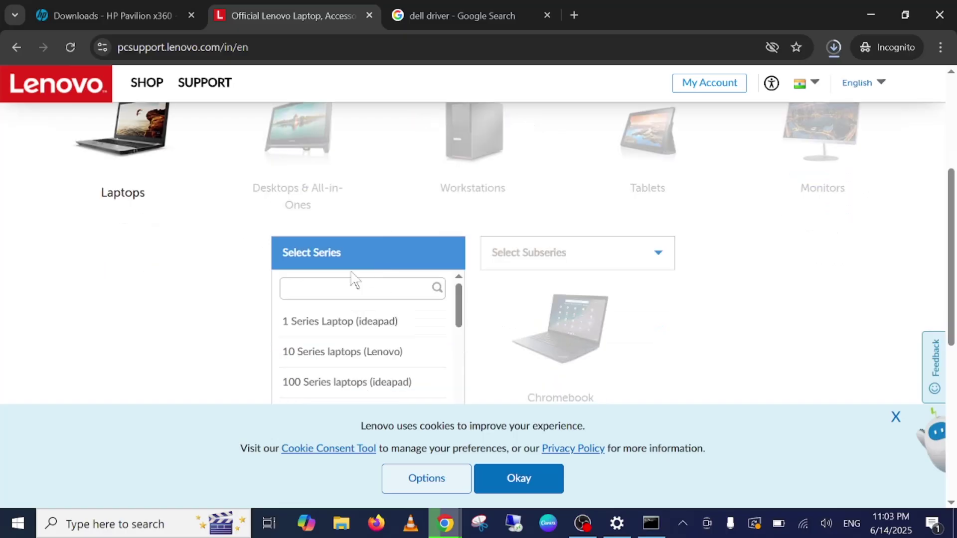
scroll(174, 249, "up", 3)
left_click(10, 49)
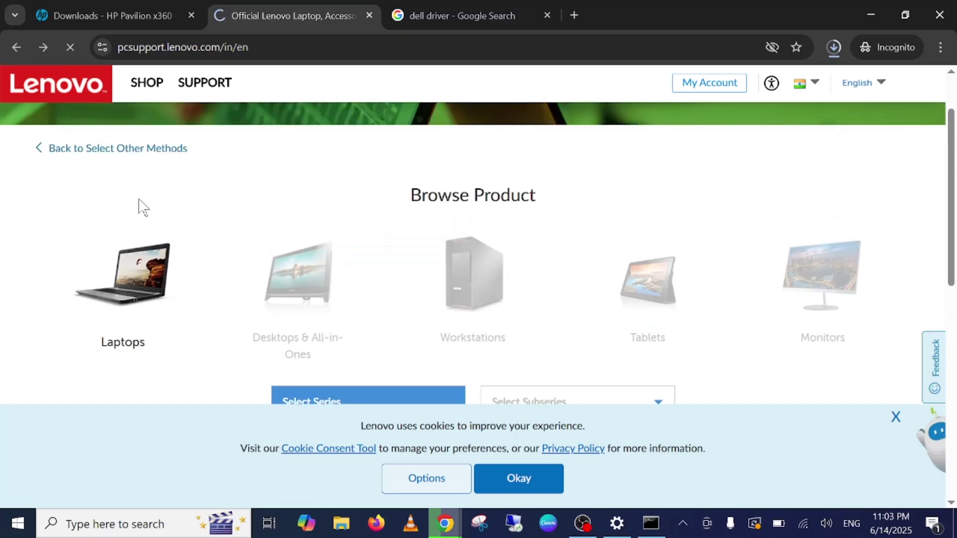
- Open Dell's Drivers & Downloads page, minimize Command Prompt, and start closing the Incognito window
left_click(461, 10)
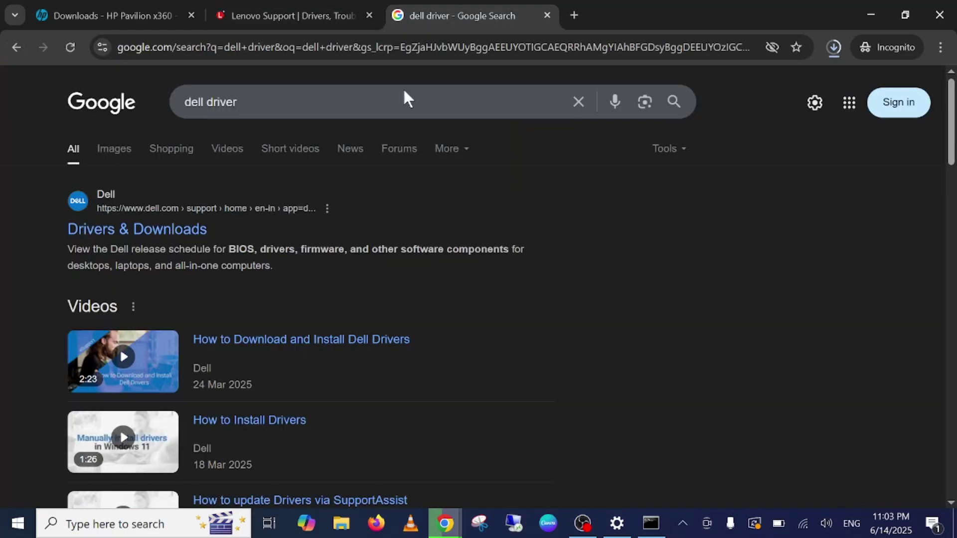
left_click(142, 234)
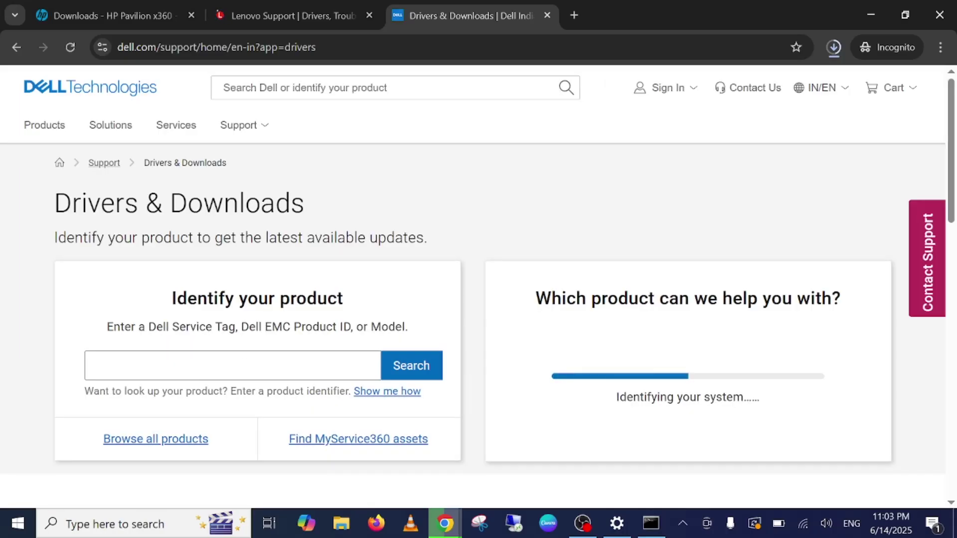
left_click(649, 514)
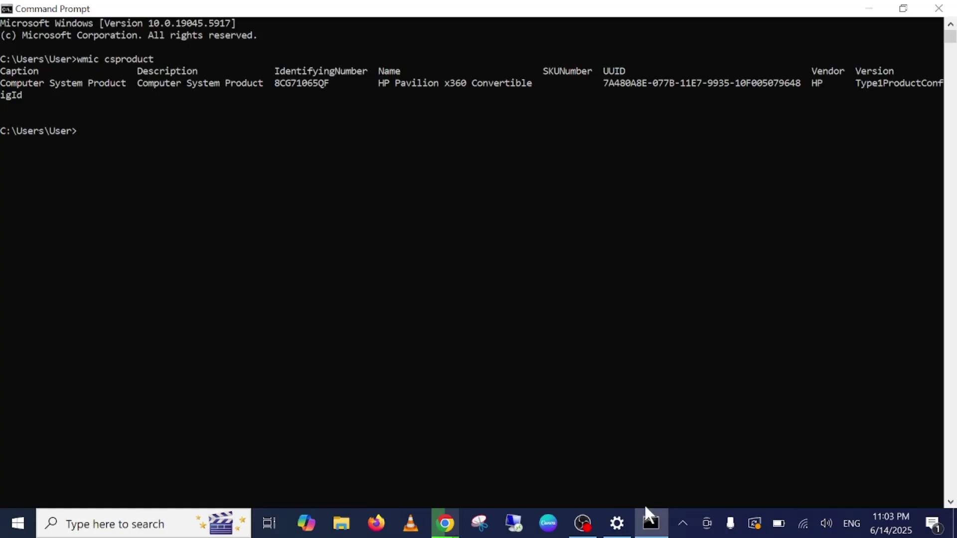
left_click(866, 11)
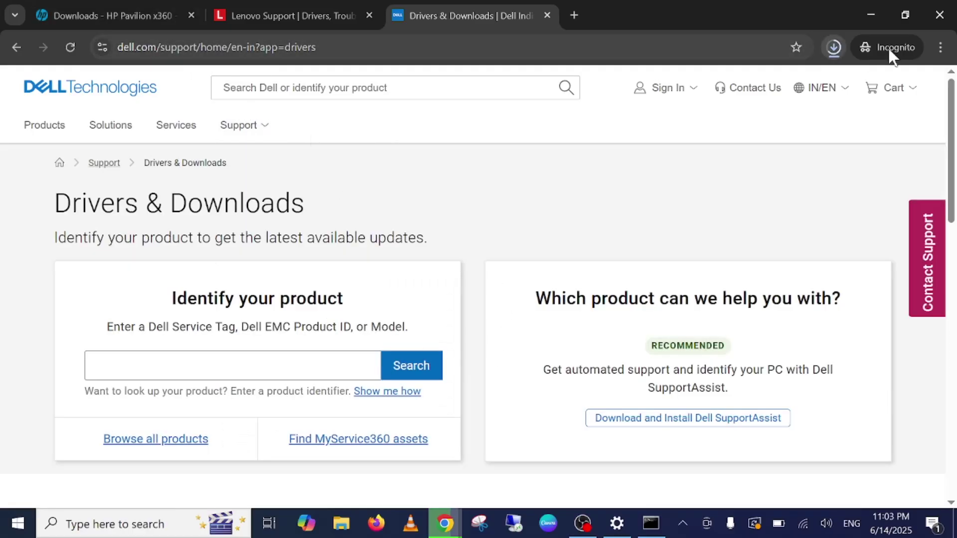
left_click(925, 13)
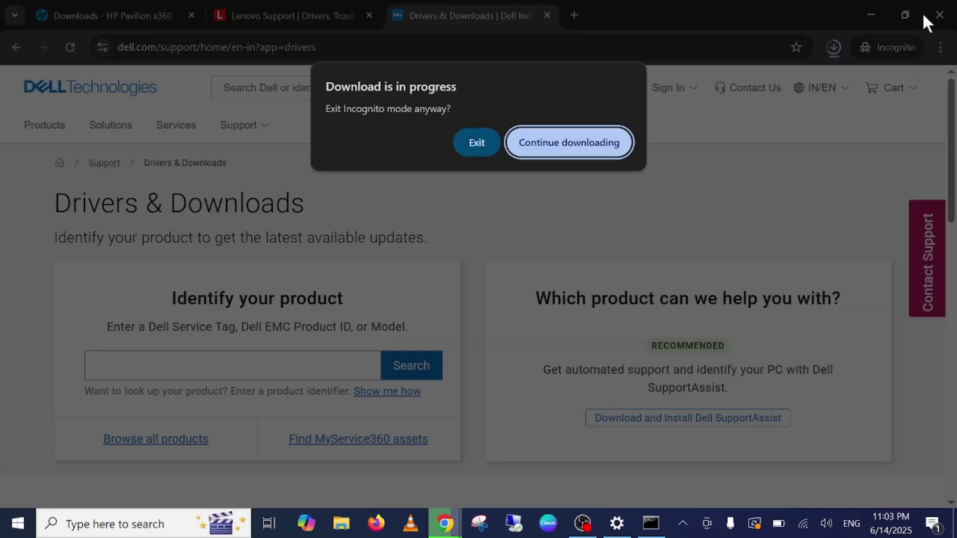
- Exit Incognito despite the running download, then refresh the desktop
left_click(474, 142)
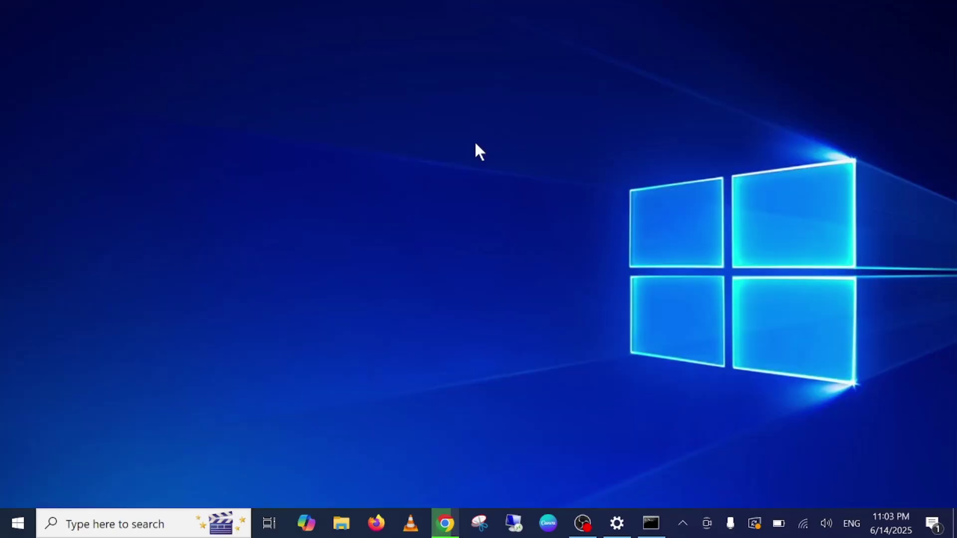
right_click(526, 117)
left_click(420, 162)
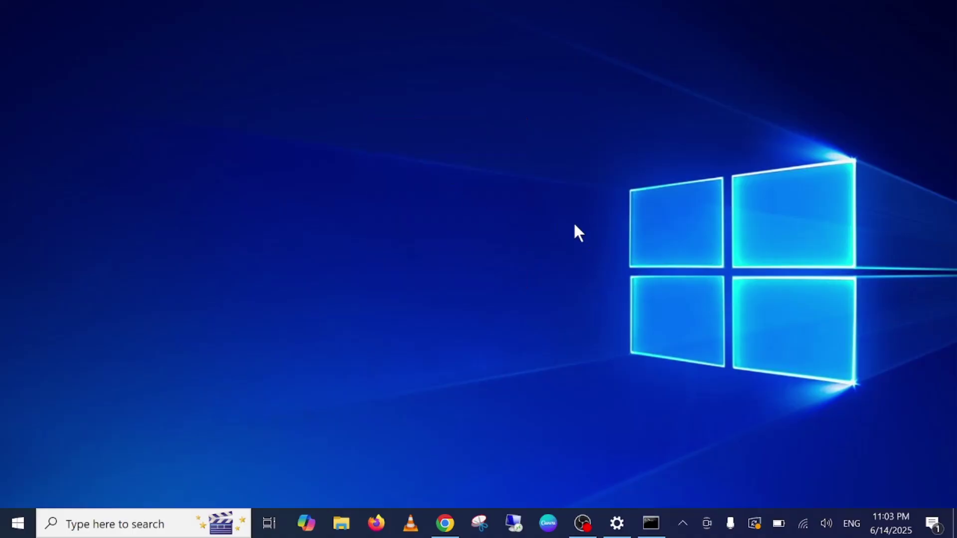